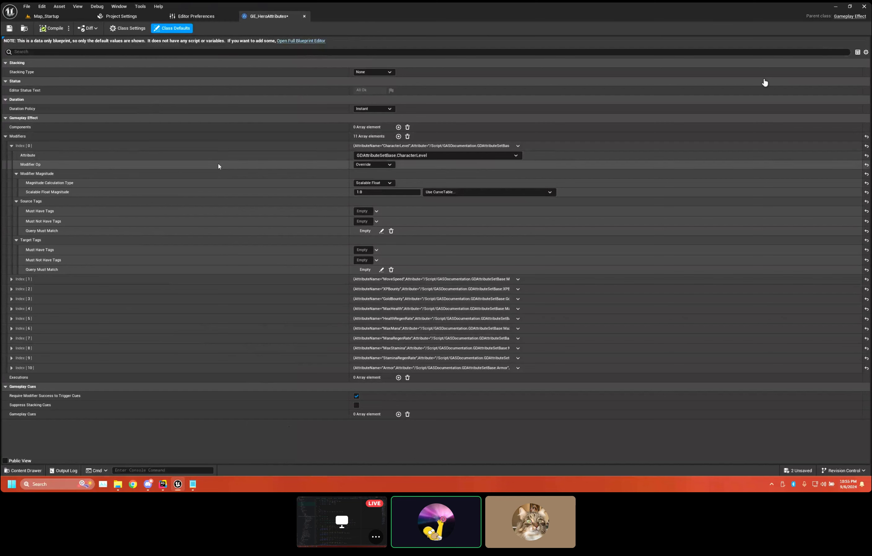
- View the gameplay attributes selectable for the first modifier of GE_HeroAttributes
{"action": "left_click", "coordinate": [386, 156]}
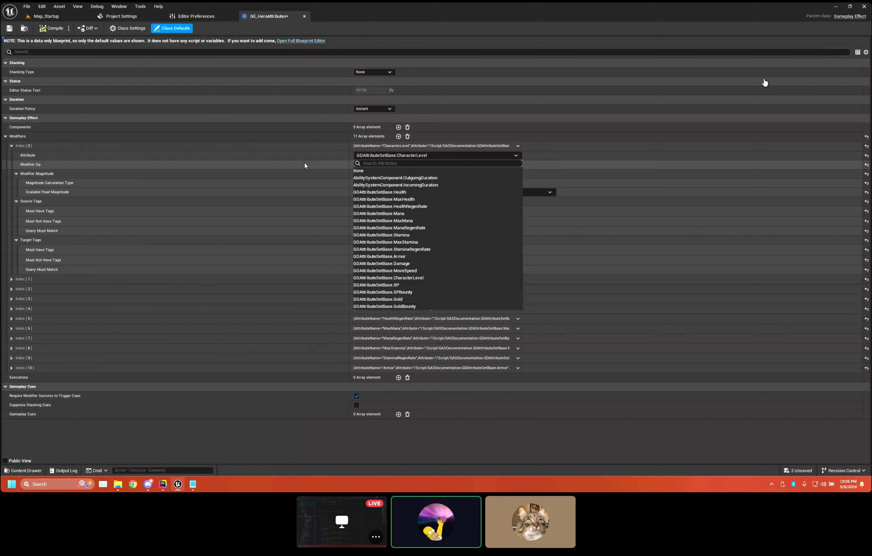
{"action": "key", "text": "Escape"}
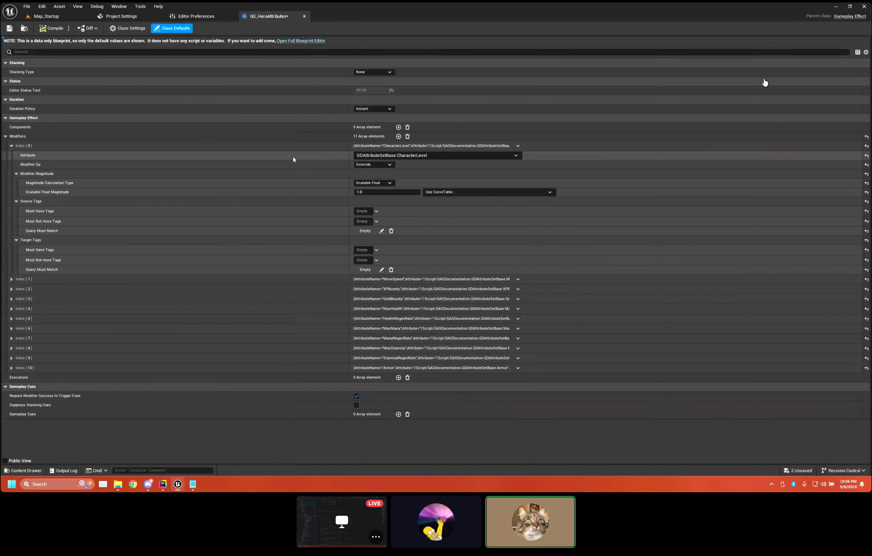
- Switch to the GASDocumentation project in Rider and examine the UGDAttributeSetBase class declaration and its Health attribute in GDAttributeSetBase.h
{"action": "mouse_move", "coordinate": [162, 484]}
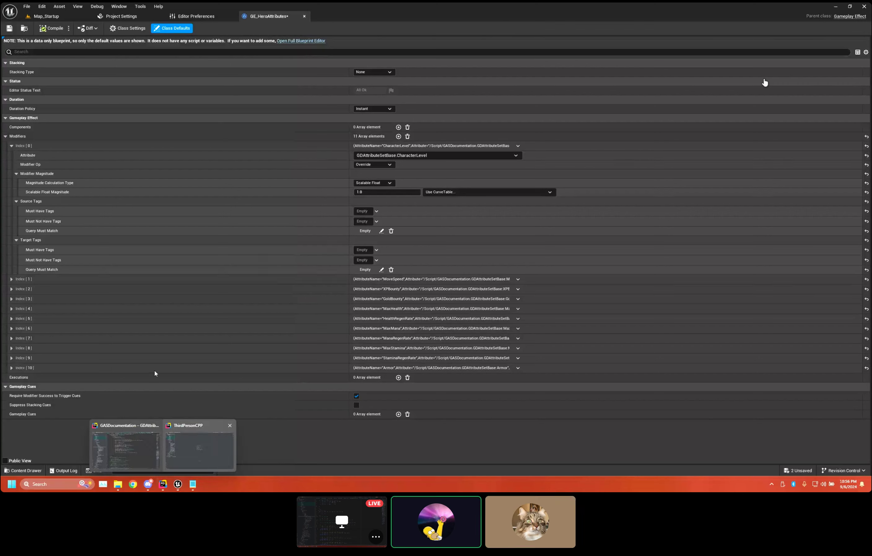
{"action": "left_click", "coordinate": [126, 449]}
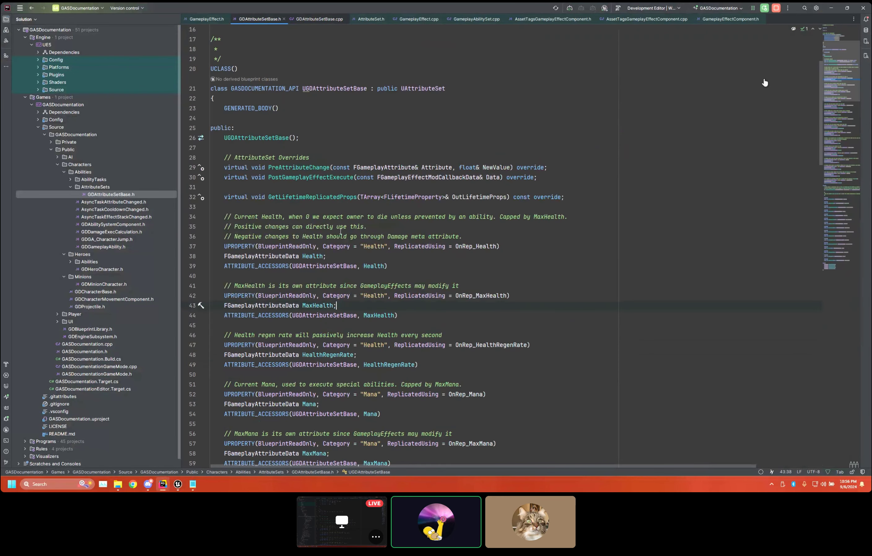
{"action": "scroll", "coordinate": [340, 231], "scroll_direction": "up", "scroll_amount": 3}
{"action": "left_click_drag", "start_coordinate": [445, 177], "coordinate": [210, 176]}
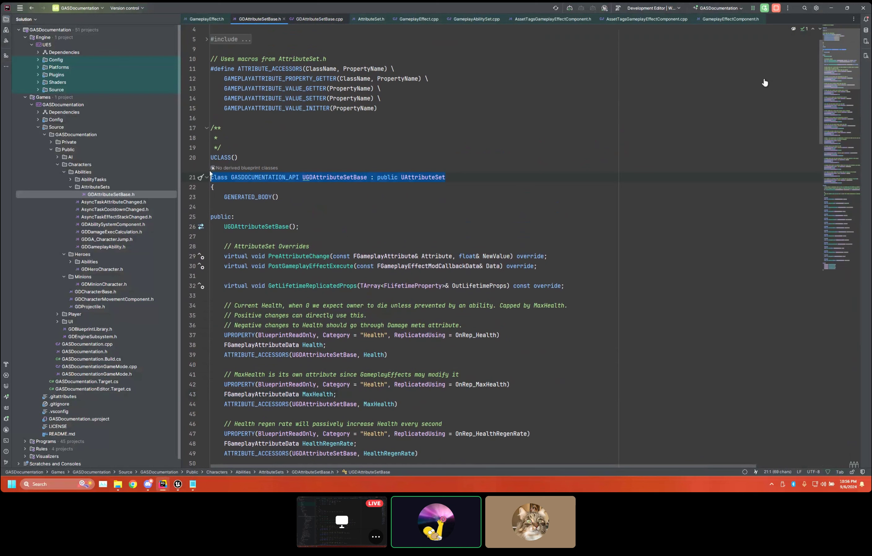
{"action": "left_click", "coordinate": [416, 176]}
{"action": "scroll", "coordinate": [428, 274], "scroll_direction": "down", "scroll_amount": 1}
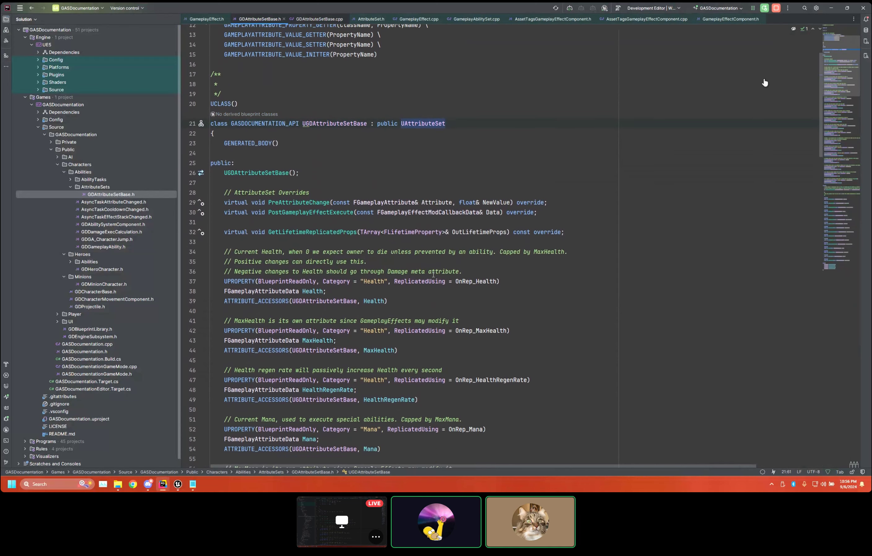
{"action": "scroll", "coordinate": [428, 274], "scroll_direction": "up", "scroll_amount": 1}
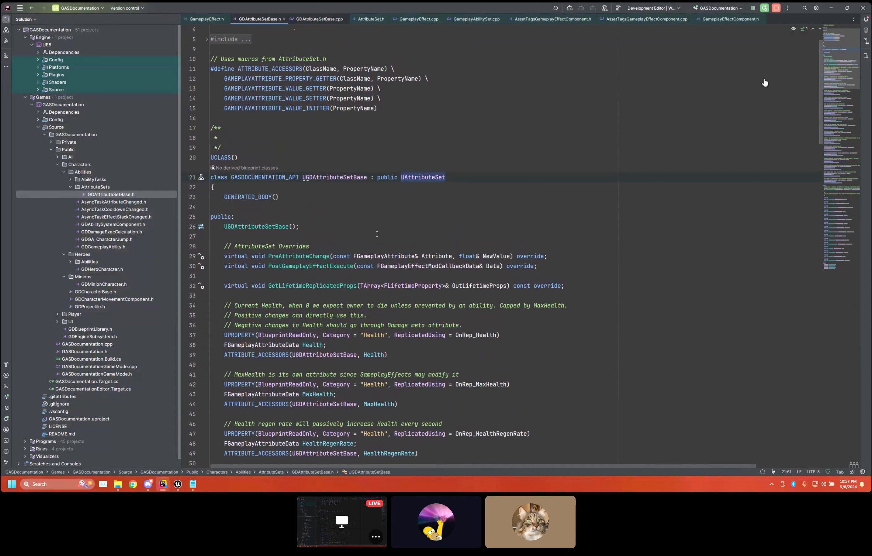
{"action": "left_click", "coordinate": [360, 225]}
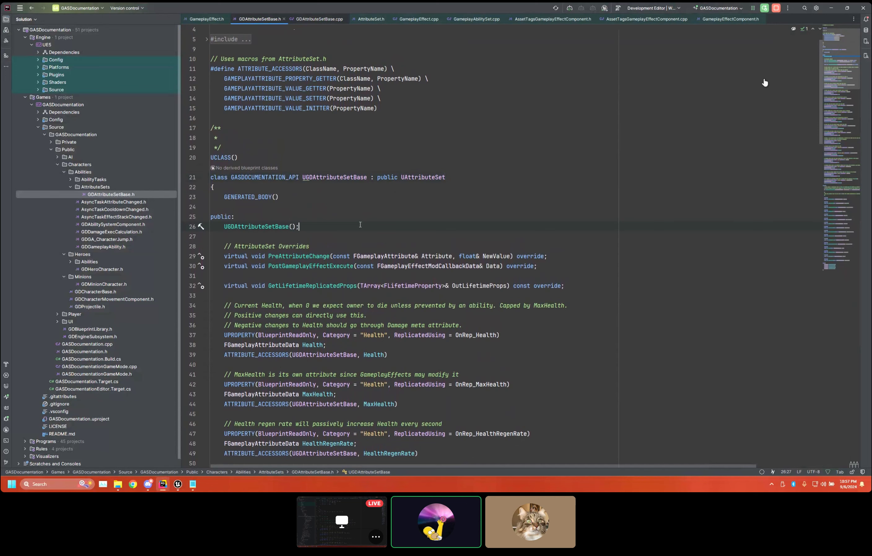
{"action": "double_click", "coordinate": [320, 345]}
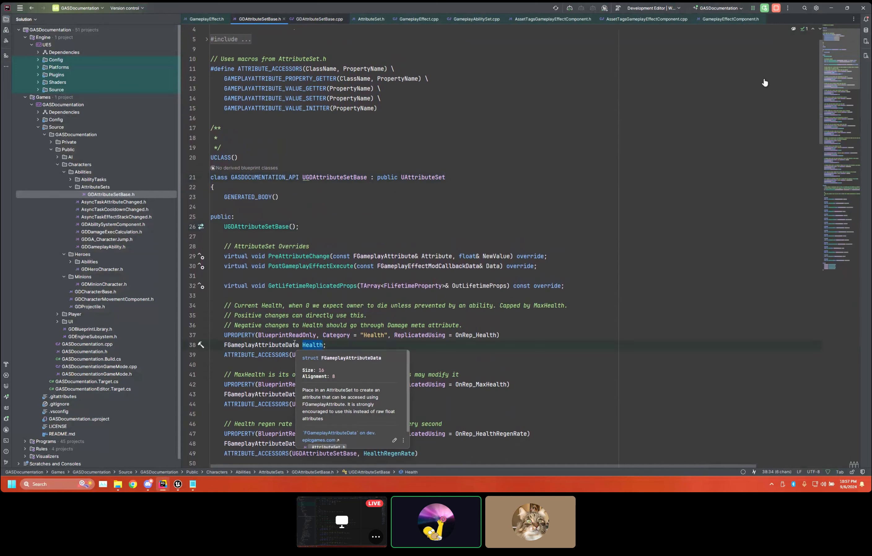
{"action": "left_click", "coordinate": [343, 342]}
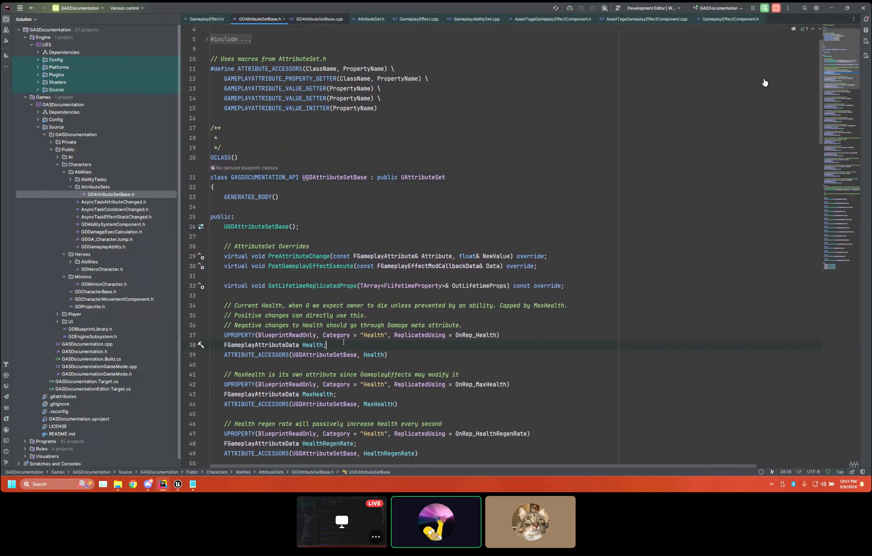
{"action": "left_click", "coordinate": [341, 177]}
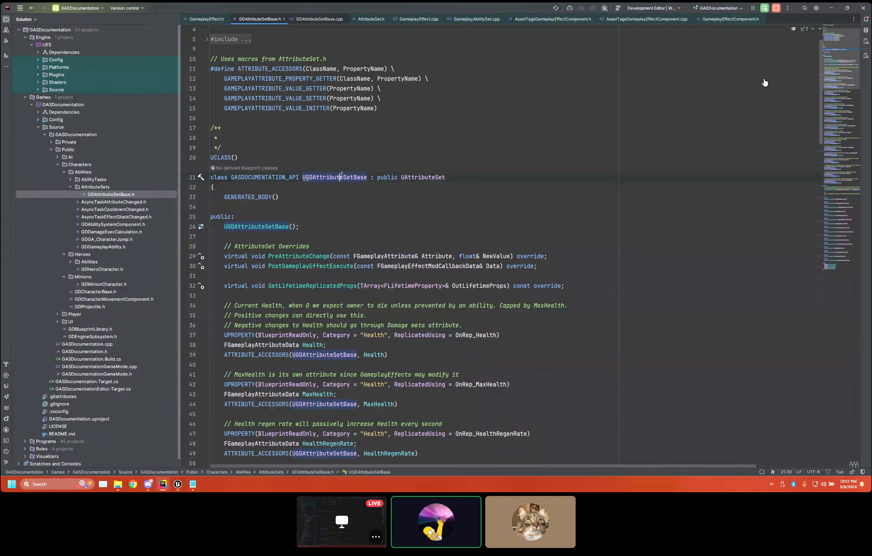
{"action": "left_click", "coordinate": [321, 234]}
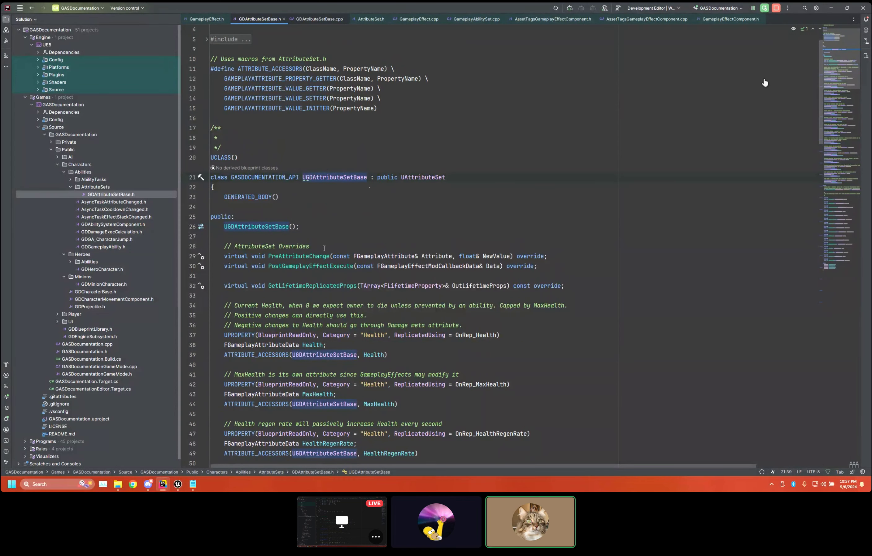
{"action": "left_click", "coordinate": [322, 227]}
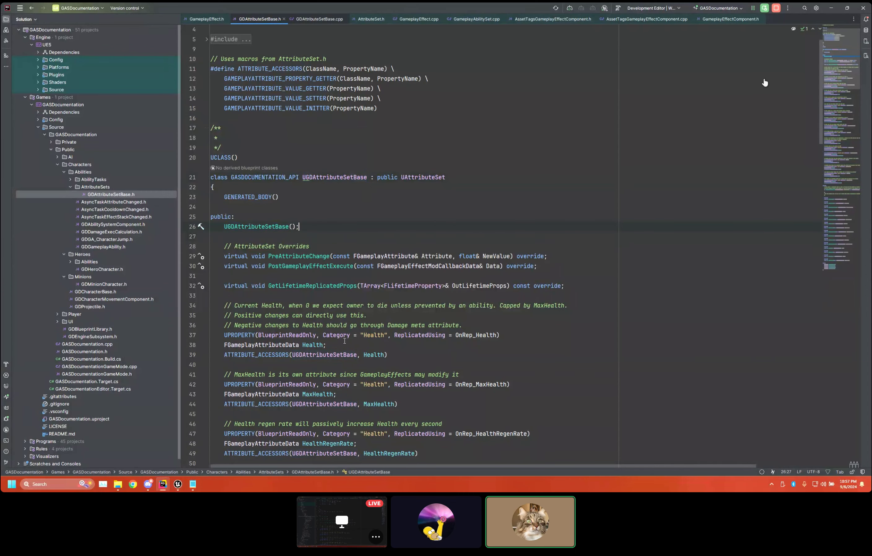
- Return to the Unreal Editor and view the Modifier Op options of the first modifier
{"action": "left_click", "coordinate": [177, 482]}
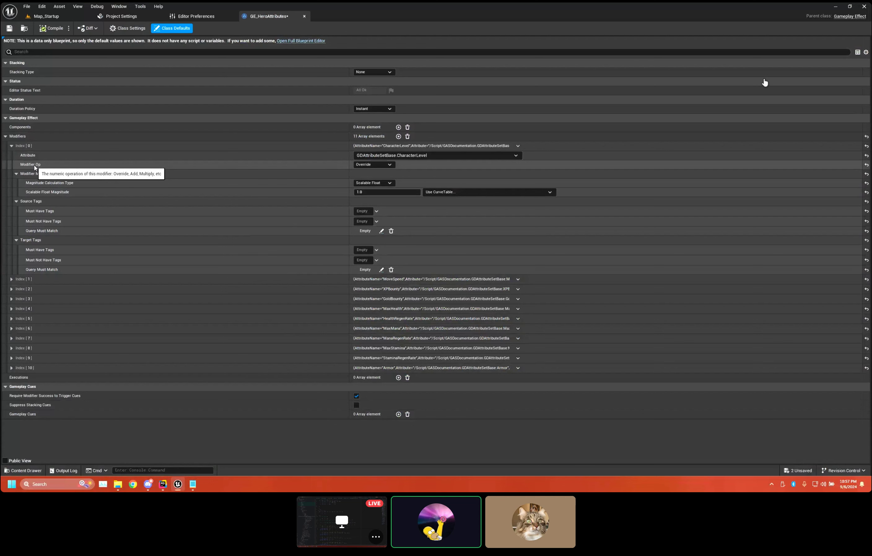
{"action": "left_click", "coordinate": [361, 164]}
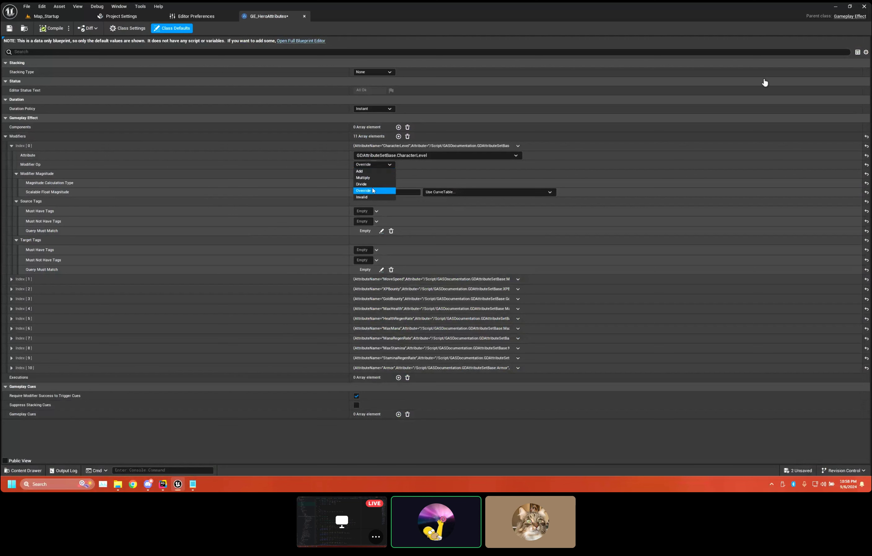
{"action": "left_click", "coordinate": [319, 162]}
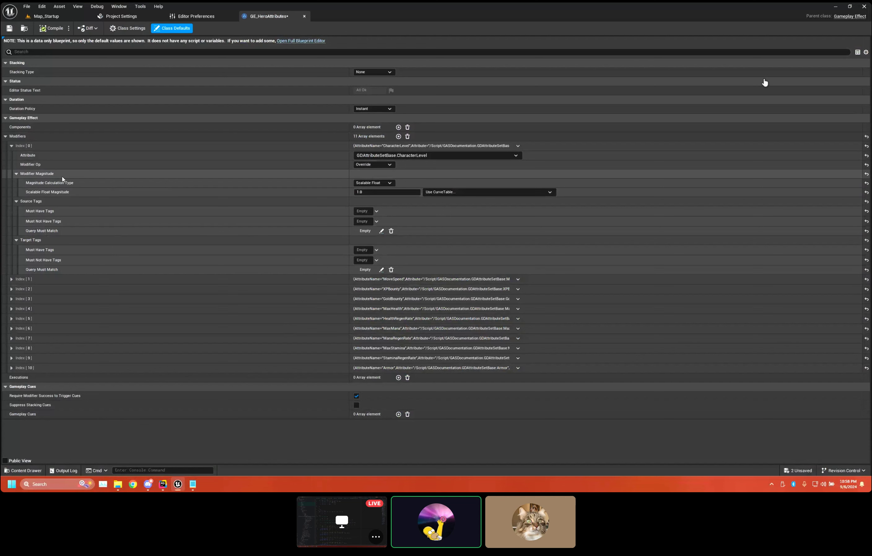
- Switch to the Notepad notes and add the indented sub-items "- Base" and "- Current/Magnitude" beneath the Gameplay Attributes line
{"action": "left_click", "coordinate": [192, 483]}
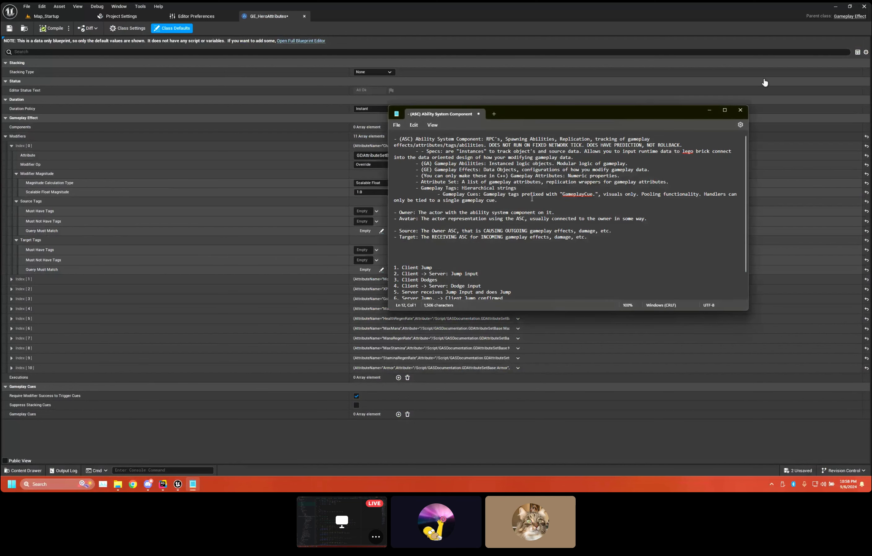
{"action": "left_click", "coordinate": [540, 182]}
{"action": "key", "text": "Return"}
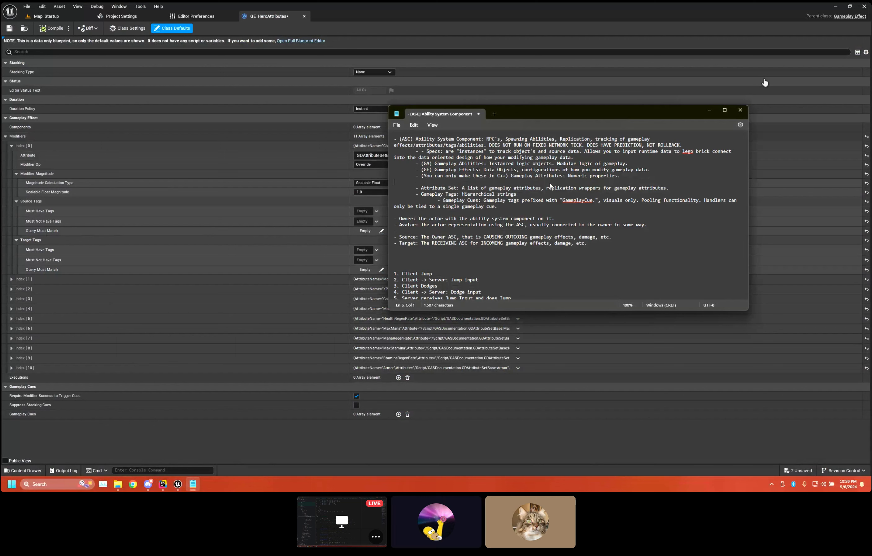
{"action": "key", "text": "Tab"}
{"action": "key", "text": "Tab"}
{"action": "key", "text": "space"}
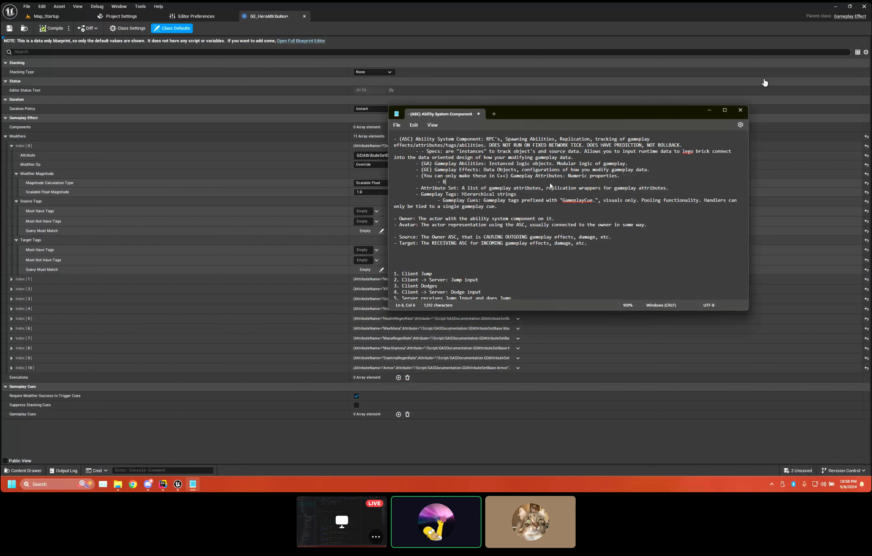
{"action": "type", "text": "Base"}
{"action": "key", "text": "Return"}
{"action": "key", "text": "Tab"}
{"action": "key", "text": "Tab"}
{"action": "type", "text": "- "}
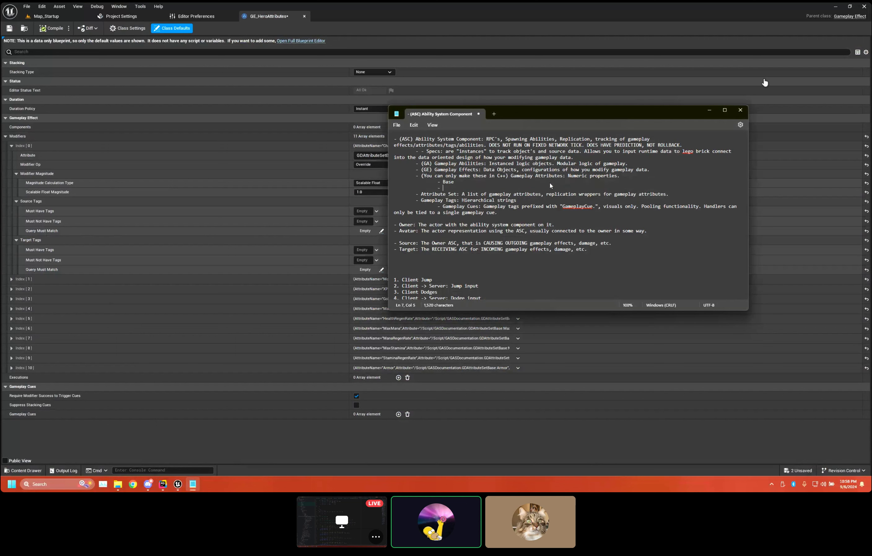
{"action": "type", "text": "Current/Magnitude"}
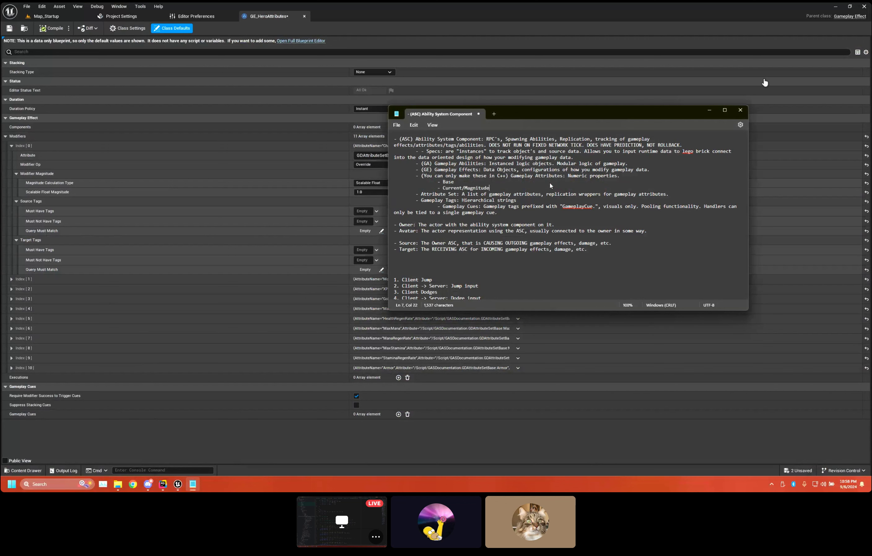
- Append "Value" to both new sub-items so they read "Base Value" and "Current/Magnitude Value"
{"action": "key", "text": "Up"}
{"action": "type", "text": "Value"}
{"action": "key", "text": "End"}
{"action": "type", "text": "Value"}
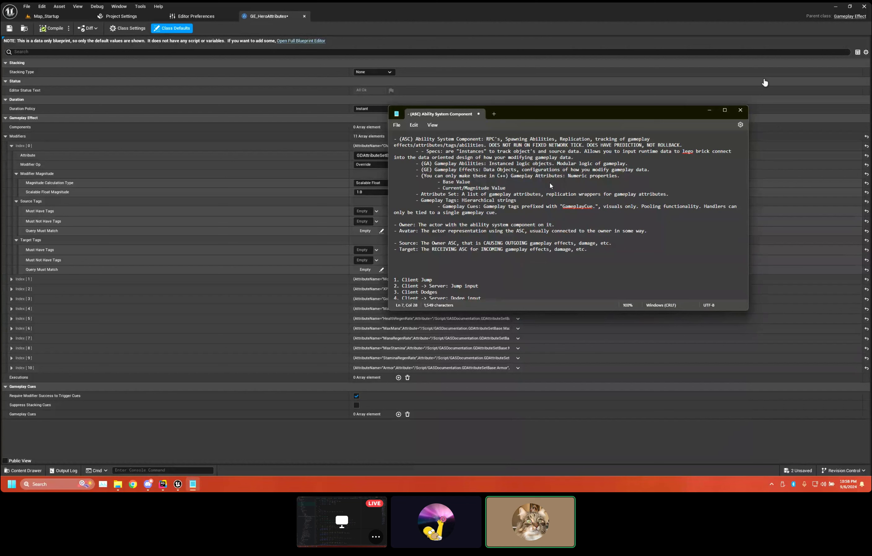
- Highlight the Base Value and Current/Magnitude Value sub-items in turn to compare the two attribute values
{"action": "left_click", "coordinate": [522, 178]}
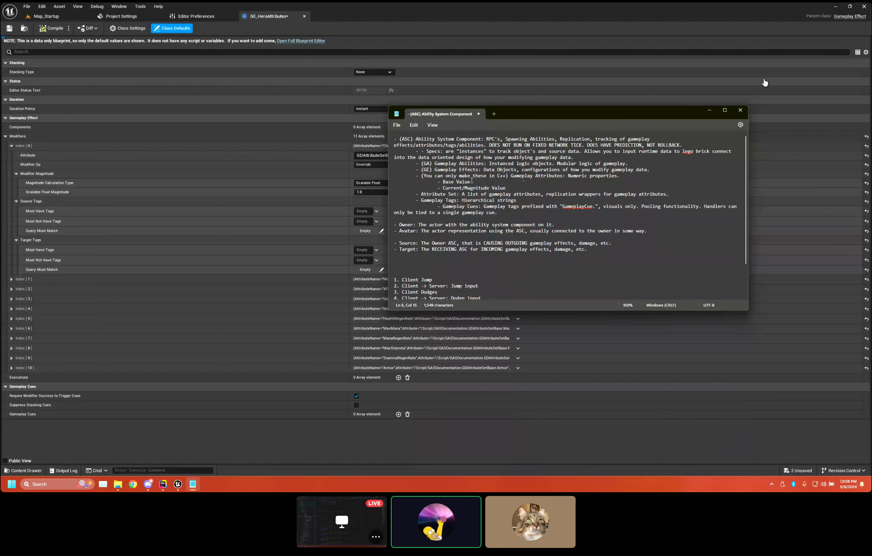
{"action": "left_click_drag", "start_coordinate": [473, 183], "coordinate": [446, 183]}
{"action": "left_click", "coordinate": [503, 187]}
{"action": "left_click_drag", "start_coordinate": [518, 190], "coordinate": [395, 189]}
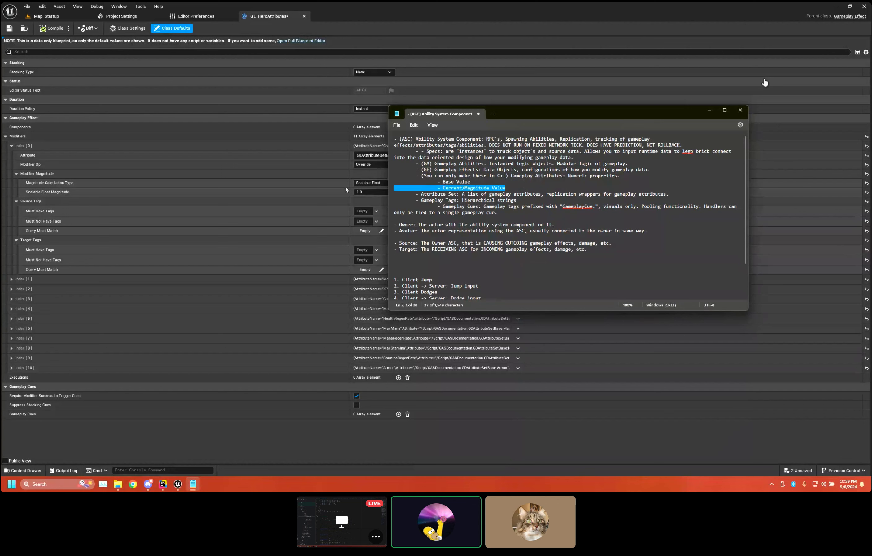
{"action": "left_click", "coordinate": [510, 182]}
{"action": "left_click_drag", "start_coordinate": [395, 182], "coordinate": [470, 182]}
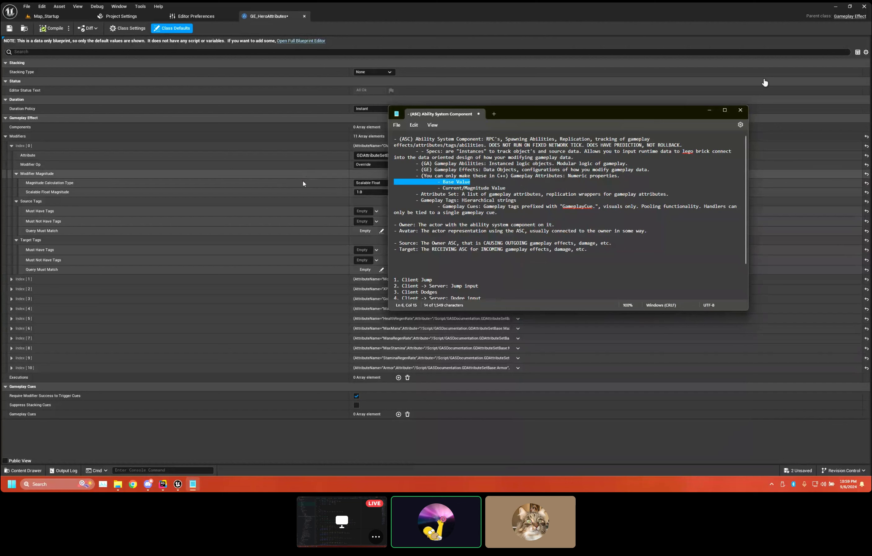
{"action": "left_click", "coordinate": [518, 188]}
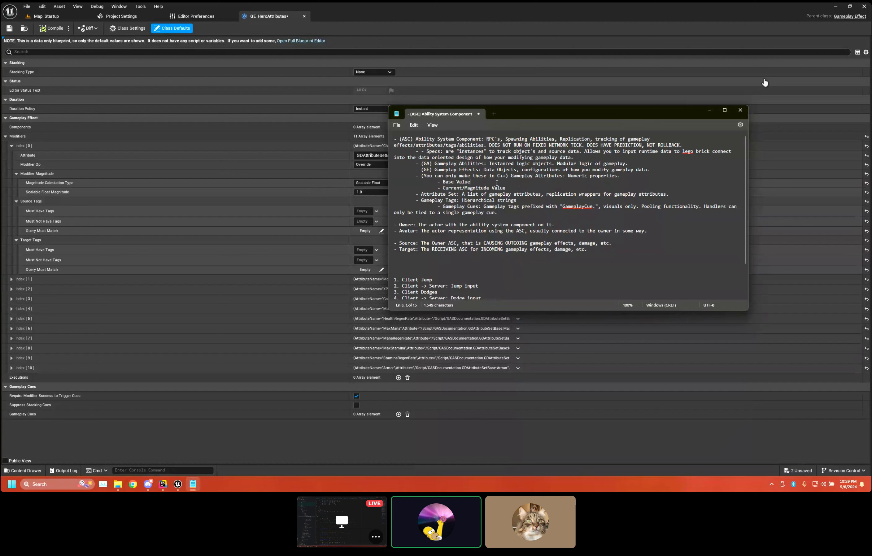
{"action": "left_click_drag", "start_coordinate": [497, 183], "coordinate": [392, 184]}
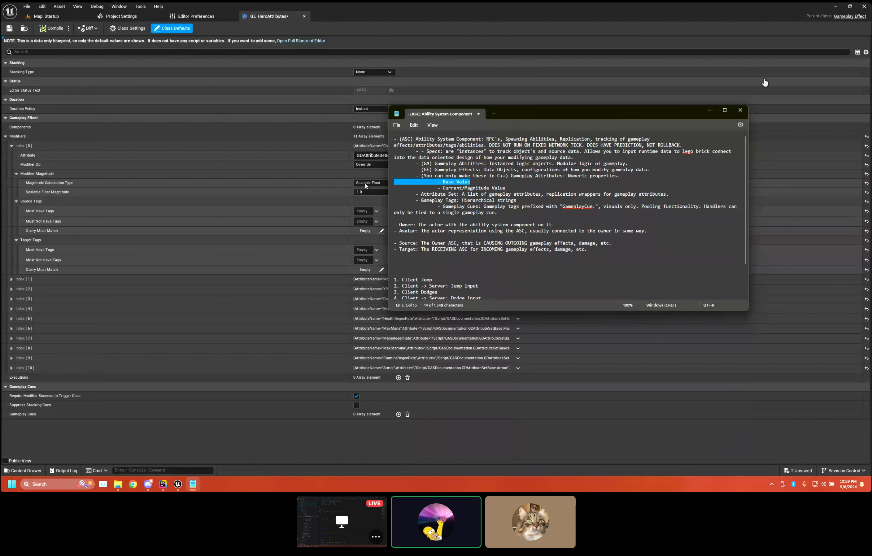
{"action": "left_click", "coordinate": [540, 186]}
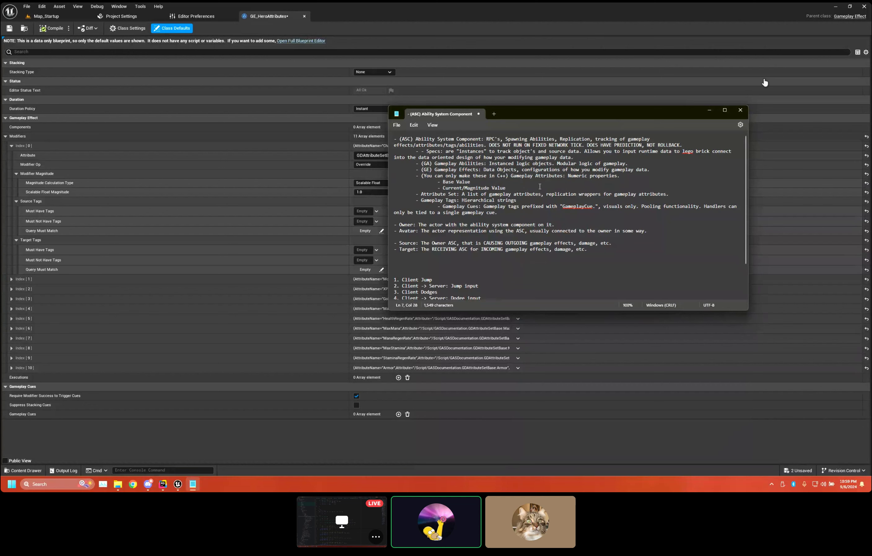
{"action": "left_click_drag", "start_coordinate": [534, 116], "coordinate": [520, 142]}
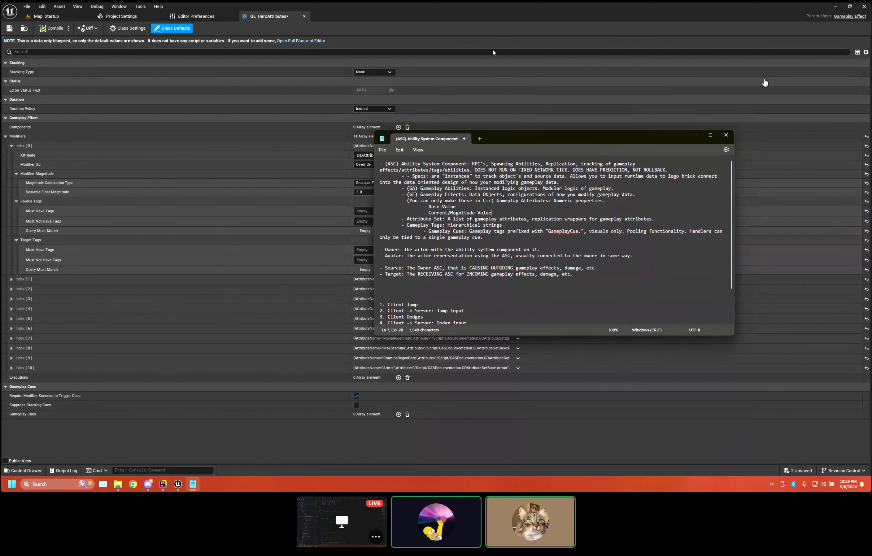
- Return to the Unreal Editor, set the first modifier's Scalable Float Magnitude to 1.0 and view its curve table options
{"action": "left_click", "coordinate": [367, 31]}
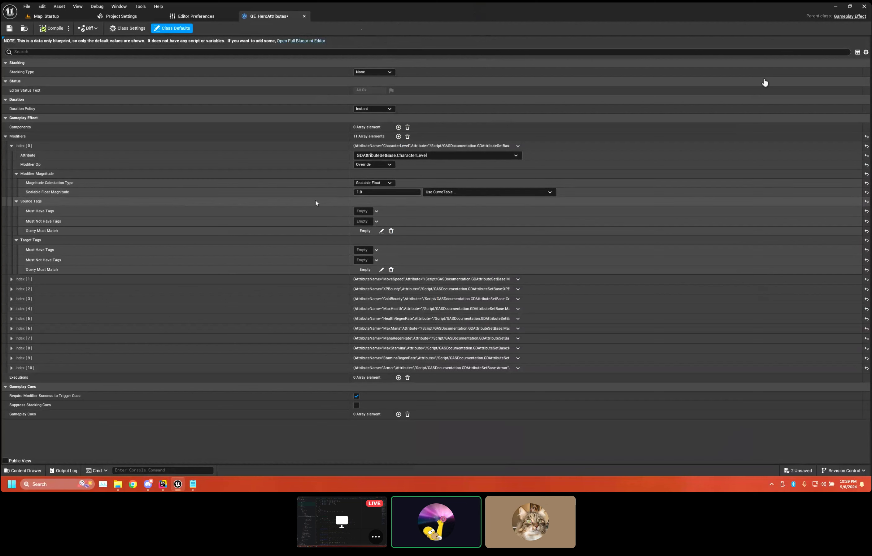
{"action": "left_click_drag", "start_coordinate": [373, 194], "coordinate": [370, 193]}
{"action": "left_click", "coordinate": [366, 192]}
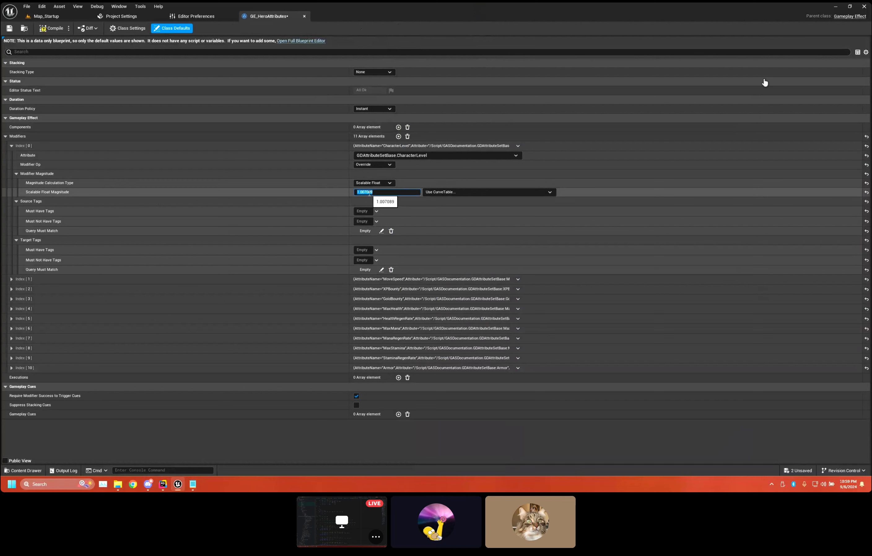
{"action": "type", "text": "1.0"}
{"action": "key", "text": "Return"}
{"action": "left_click", "coordinate": [547, 194]}
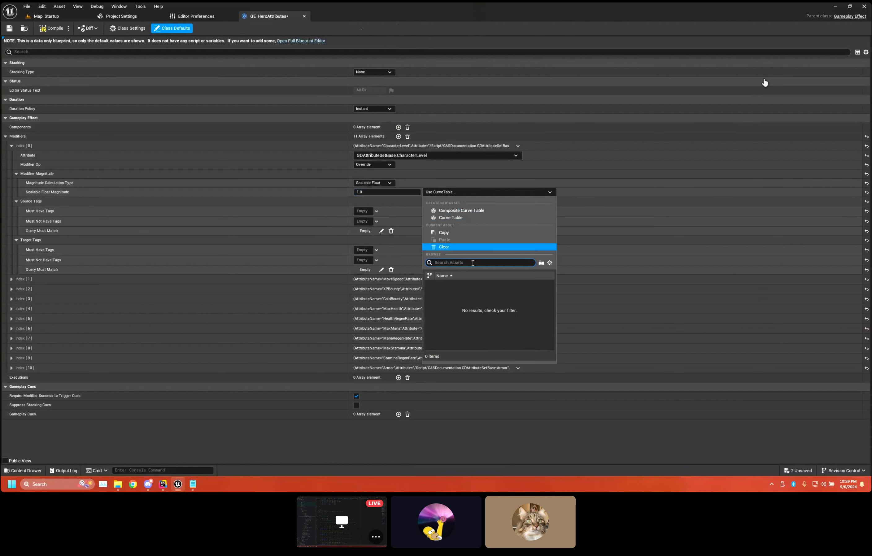
{"action": "left_click", "coordinate": [286, 193]}
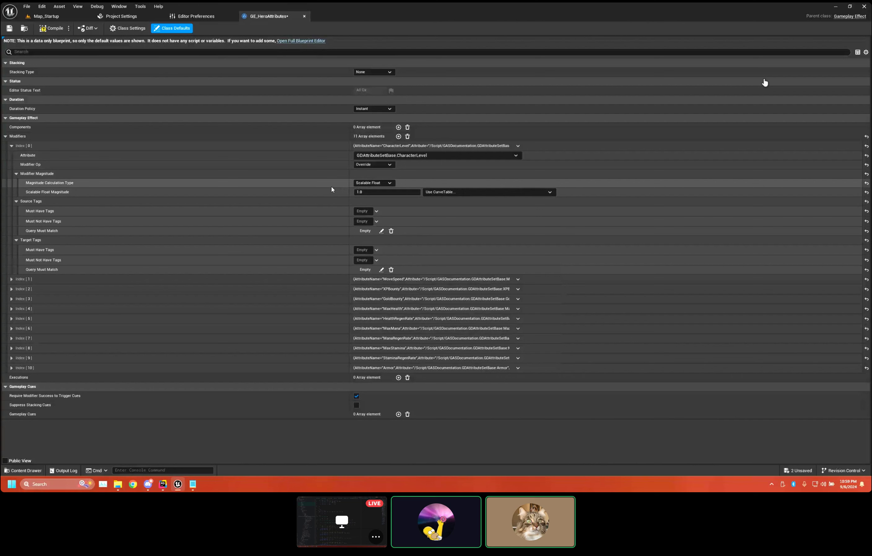
- Set the first modifier's Magnitude Calculation Type to Attribute Based
{"action": "left_click", "coordinate": [372, 183]}
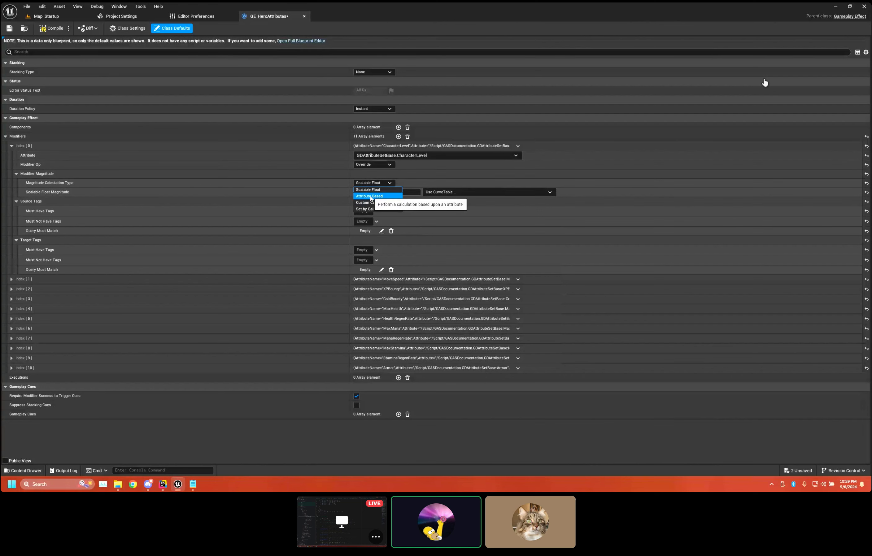
{"action": "left_click", "coordinate": [370, 197]}
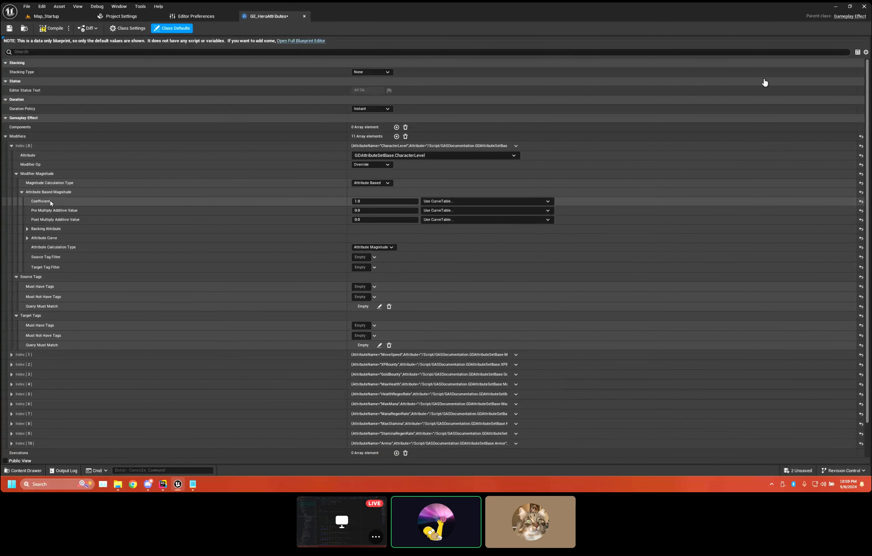
- Expand the first modifier's Backing Attribute and set its Attribute to Capture to GDAttributeSetBase.MaxHealth
{"action": "left_click", "coordinate": [137, 230]}
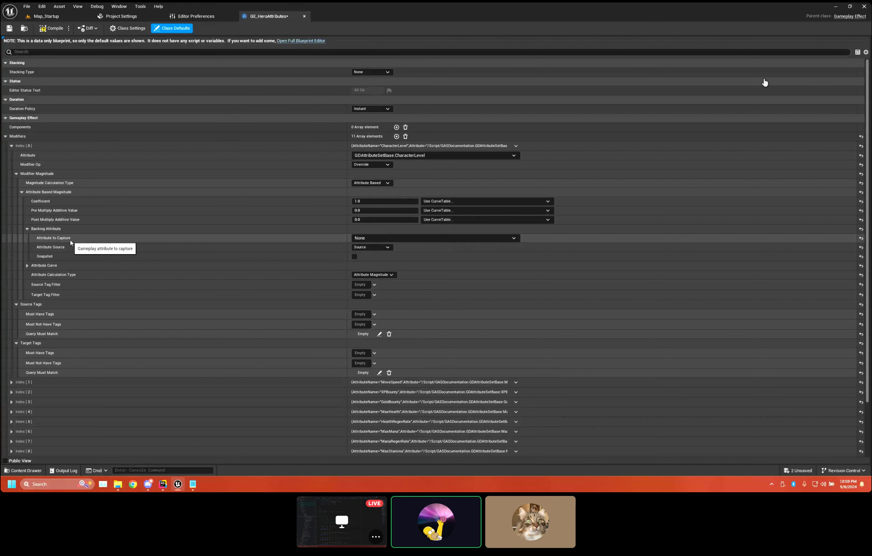
{"action": "left_click", "coordinate": [444, 238]}
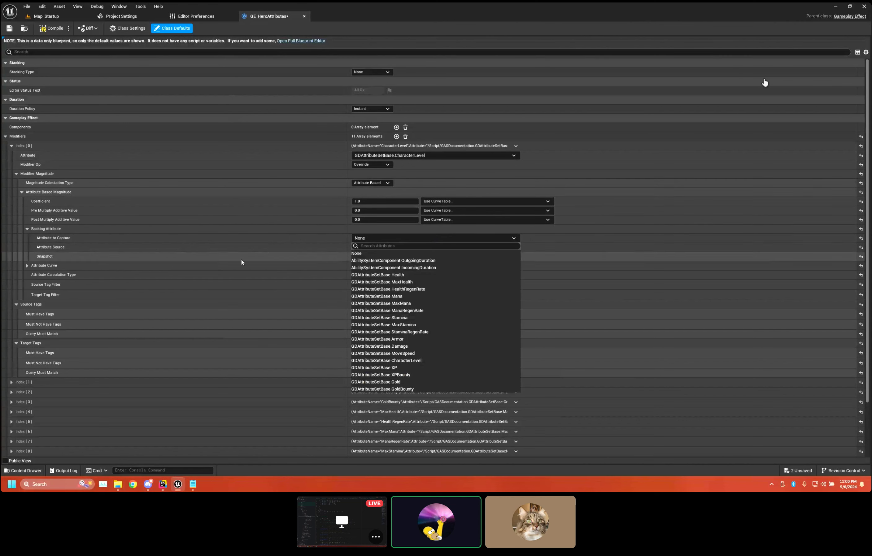
{"action": "left_click", "coordinate": [419, 282]}
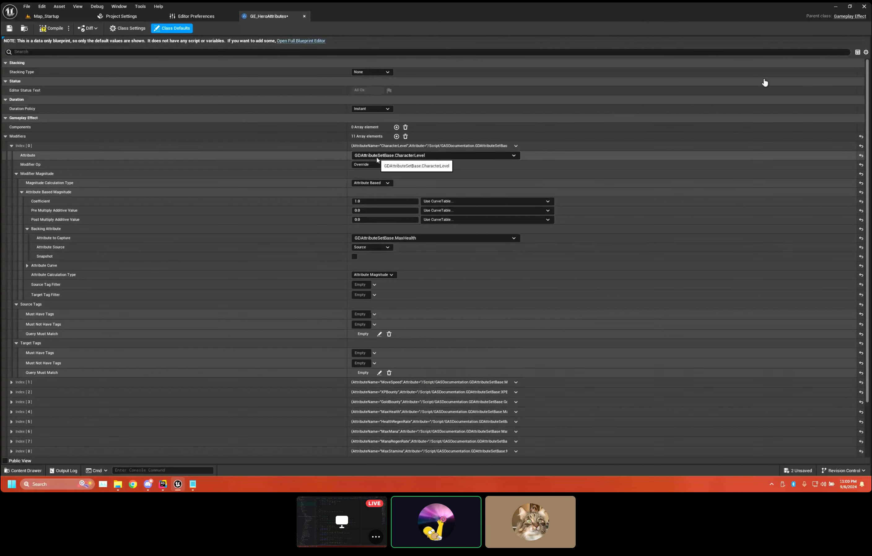
- Change the first modifier's Attribute to GDAttributeSetBase.Health and its Modifier Op to Add
{"action": "left_click", "coordinate": [366, 155]}
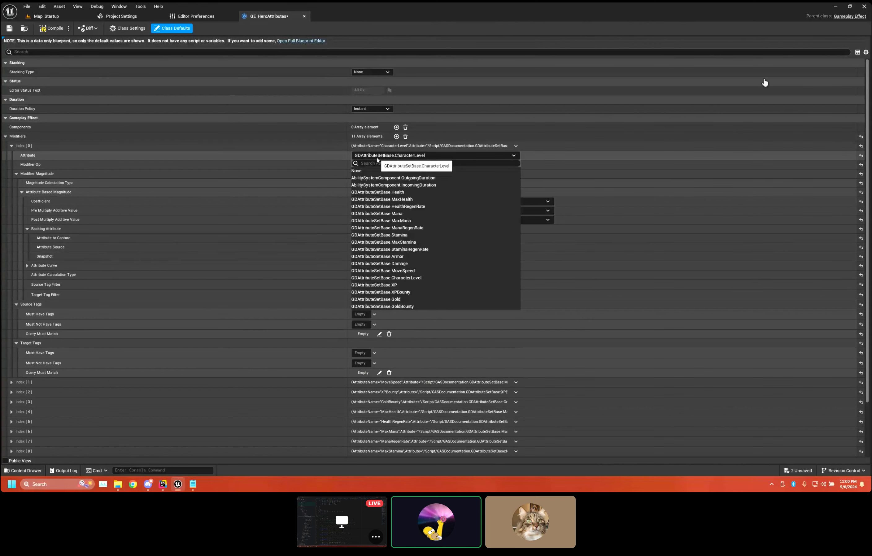
{"action": "left_click", "coordinate": [384, 193]}
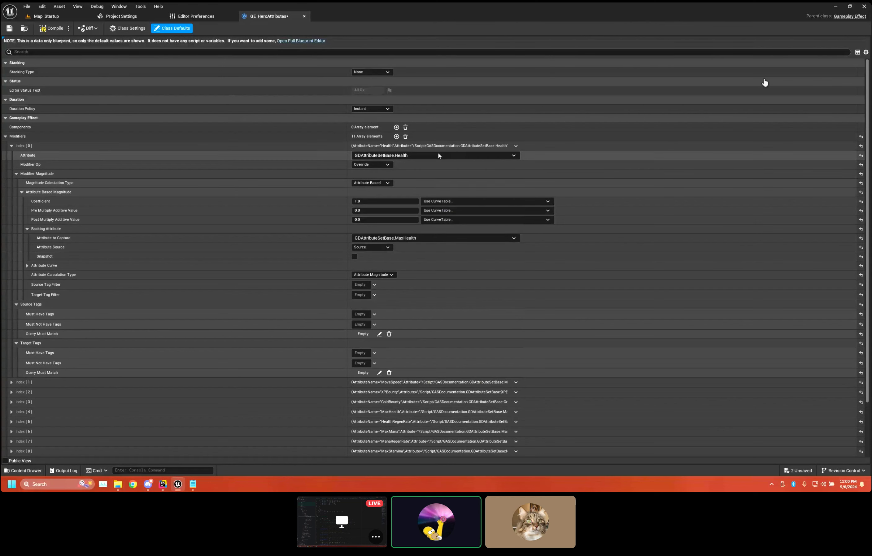
{"action": "left_click", "coordinate": [368, 166]}
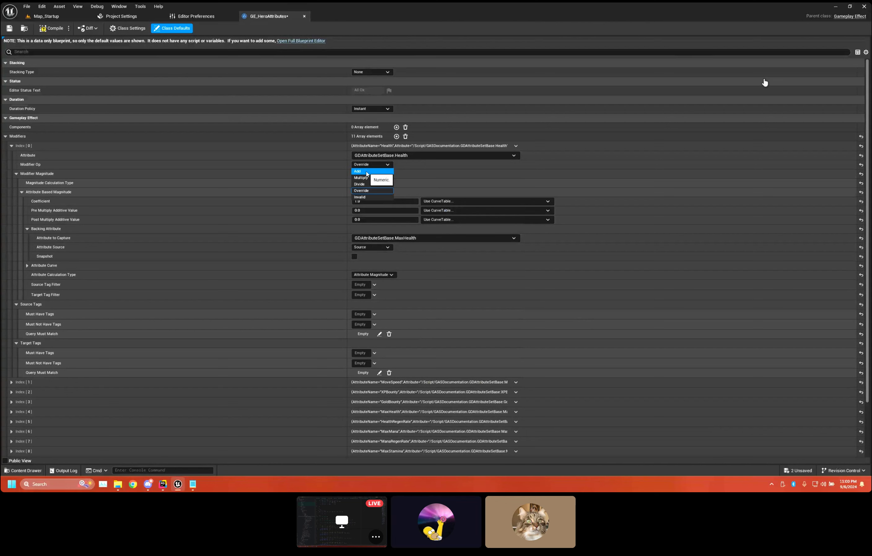
{"action": "left_click", "coordinate": [361, 171]}
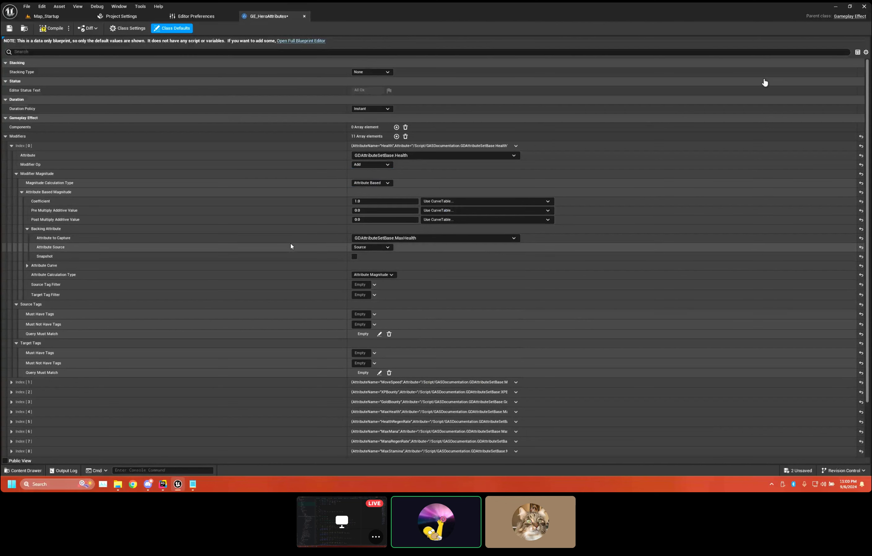
- Set the Coefficient of the first modifier's Attribute Based Magnitude to 0.25
{"action": "left_click", "coordinate": [354, 201]}
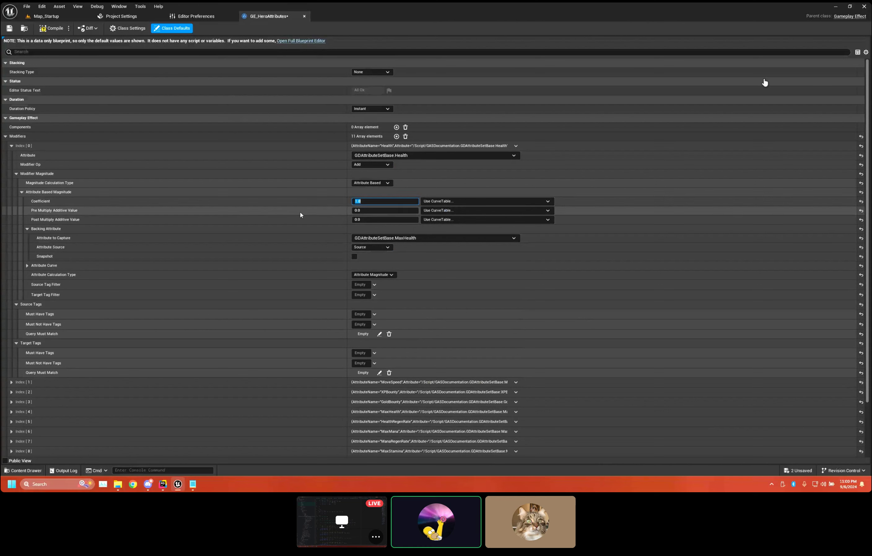
{"action": "type", "text": "0.25"}
{"action": "key", "text": "Return"}
- Open Calculator, move it clear of the modifier's values and enter 100
{"action": "key", "text": "super"}
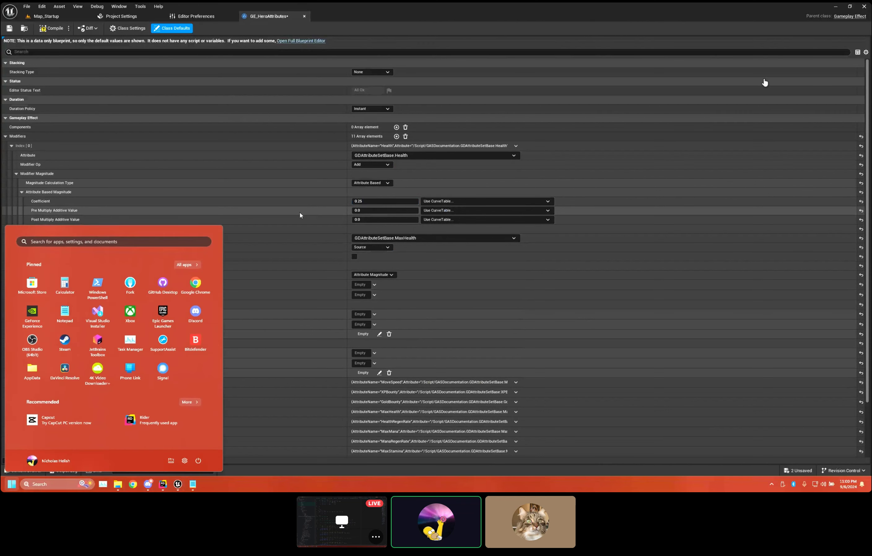
{"action": "key", "text": "super"}
{"action": "key", "text": "super"}
{"action": "type", "text": "cva"}
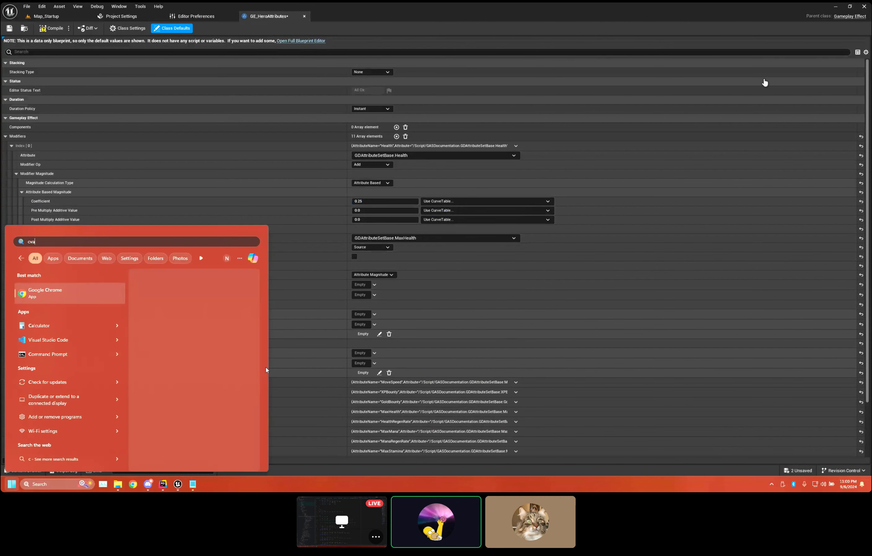
{"action": "type", "text": "lc"}
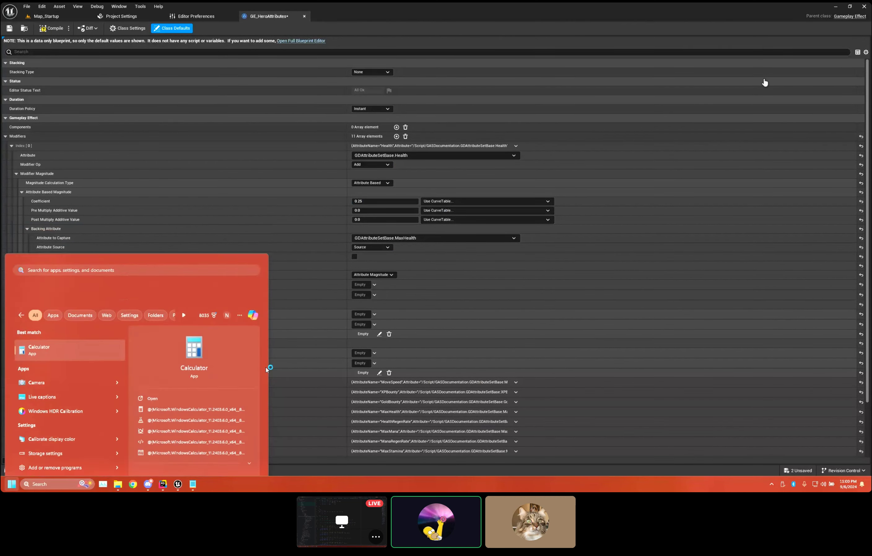
{"action": "key", "text": "Return"}
{"action": "left_click_drag", "start_coordinate": [484, 105], "coordinate": [627, 172]}
{"action": "type", "text": "100"}
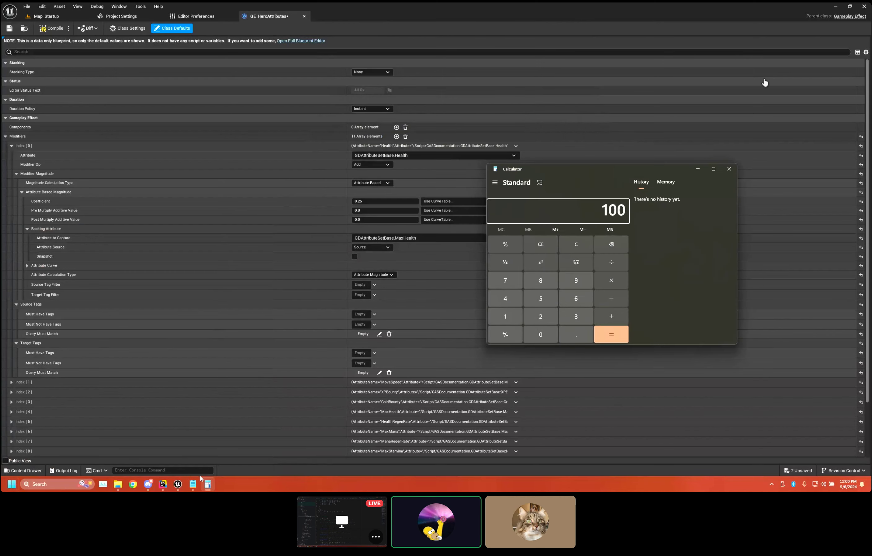
- Switch to the Notepad notes and add the lines "Max: 100" and "Current: 10" above the numbered client/server list
{"action": "key", "text": "alt+Tab"}
{"action": "left_click_drag", "start_coordinate": [536, 145], "coordinate": [254, 166]}
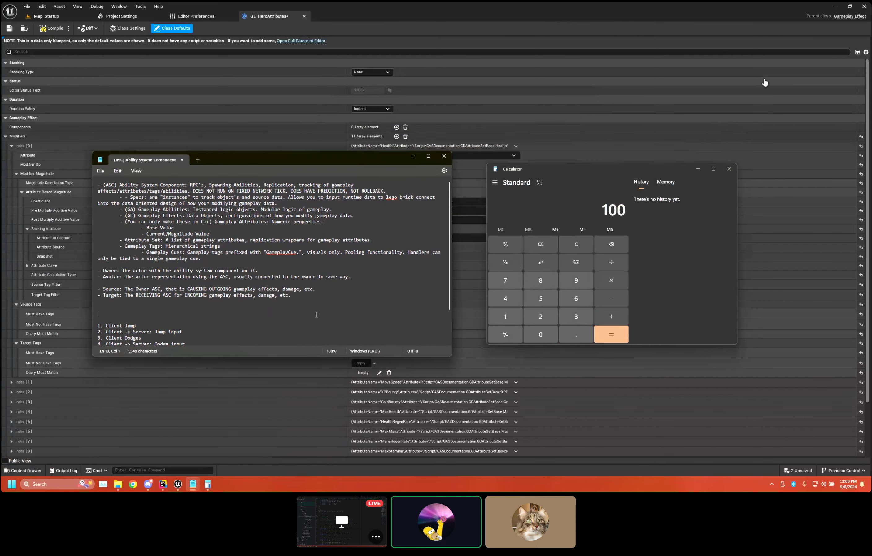
{"action": "type", "text": "Max: 100"}
{"action": "key", "text": "Return"}
{"action": "type", "text": "C"}
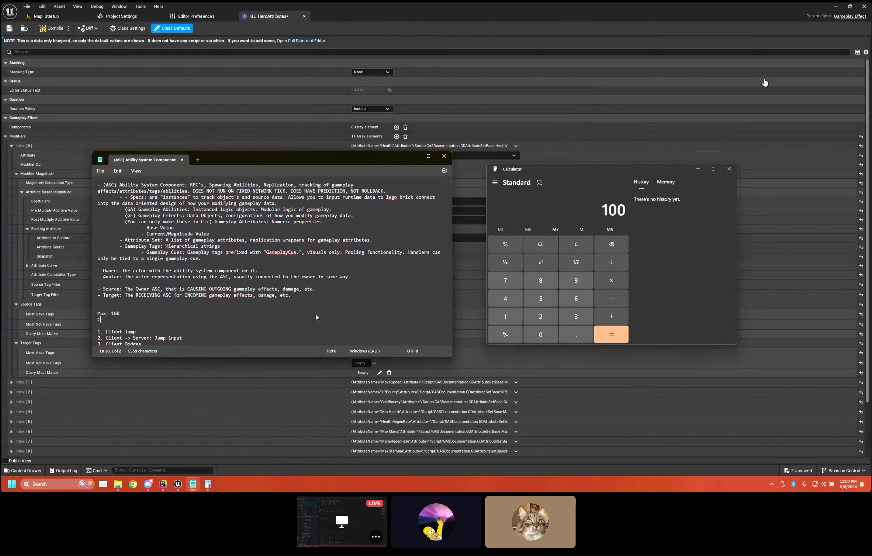
{"action": "type", "text": "urrent:"}
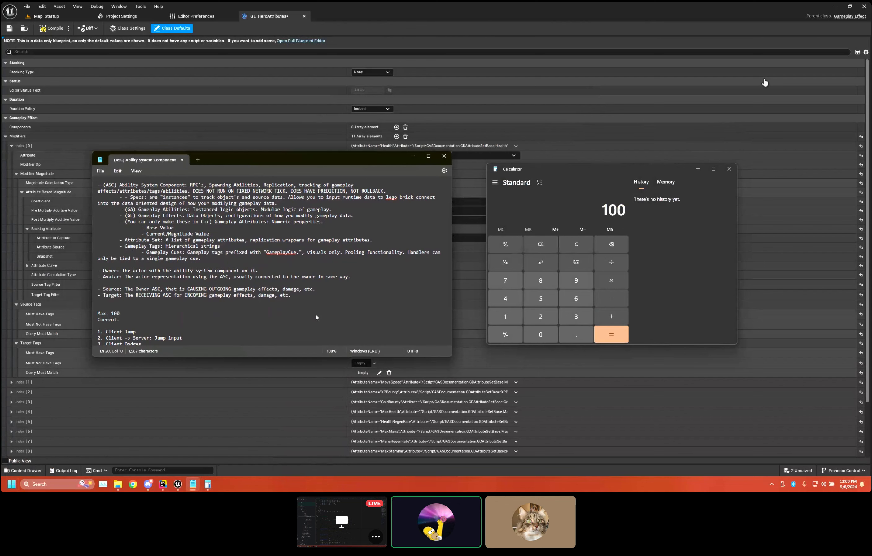
{"action": "type", "text": " 10"}
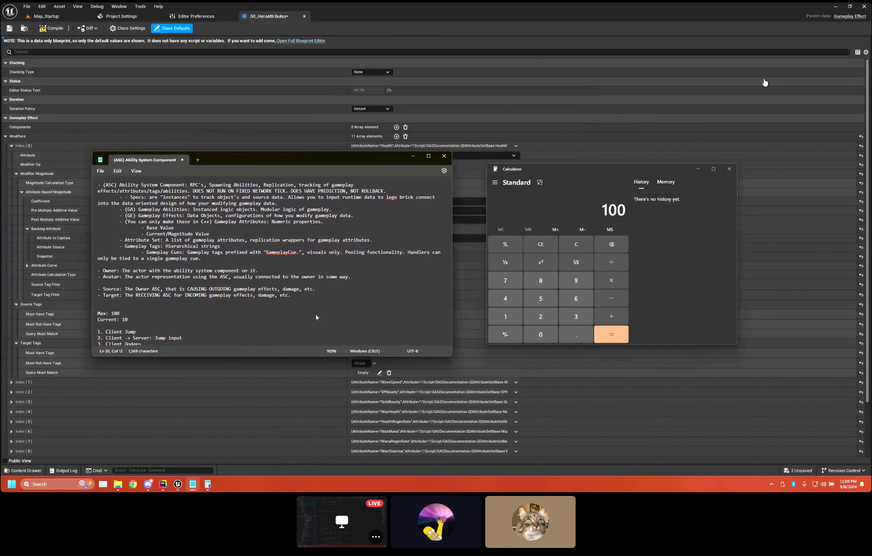
- Move the notes window off the magnitude settings and read the Attribute Based Magnitude formula description
{"action": "left_click", "coordinate": [648, 259]}
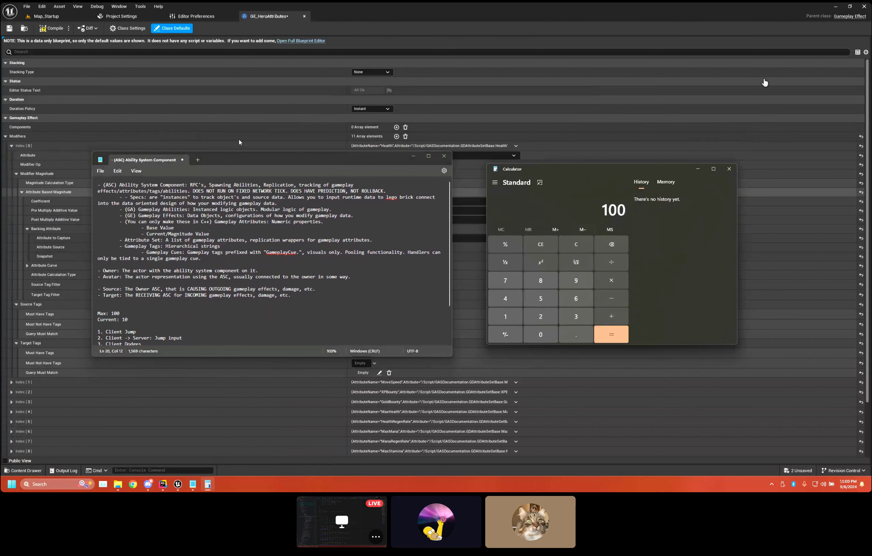
{"action": "left_click_drag", "start_coordinate": [270, 159], "coordinate": [264, 249]}
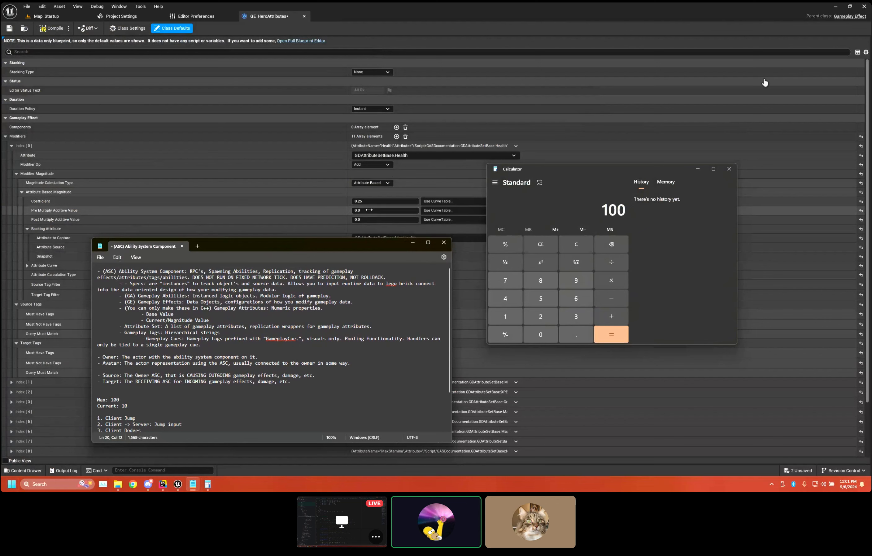
{"action": "mouse_move", "coordinate": [49, 194]}
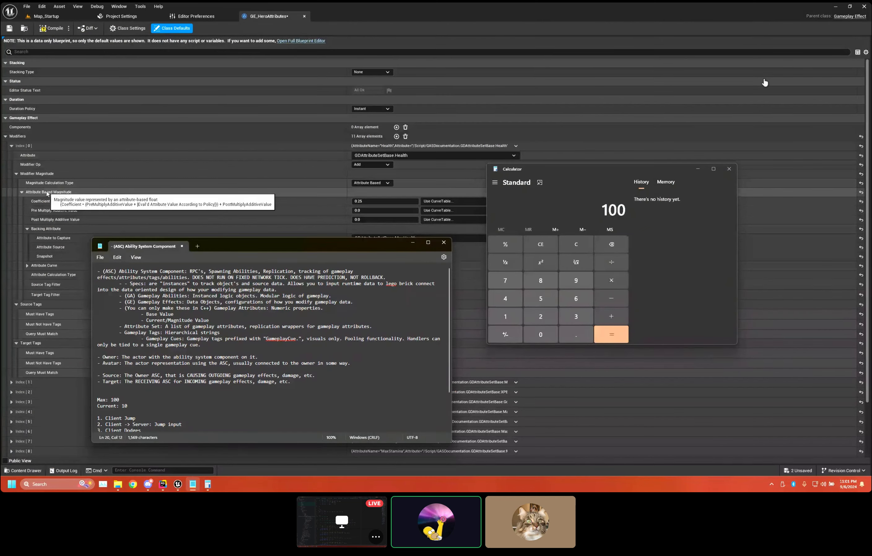
{"action": "mouse_move", "coordinate": [60, 224]}
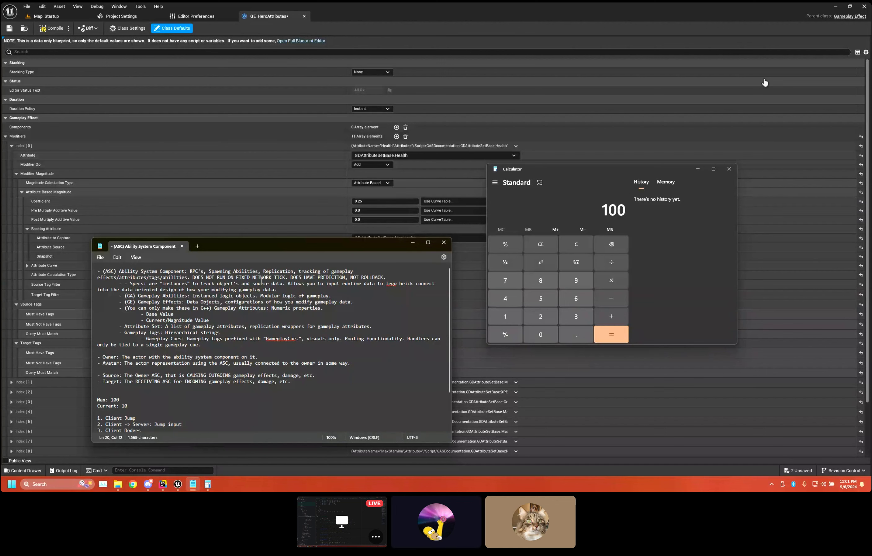
- Start the equation "100 * 0.25 =" in the notes, separated by a blank line from "Current: 10"
{"action": "scroll", "coordinate": [152, 385], "scroll_direction": "down", "scroll_amount": 3}
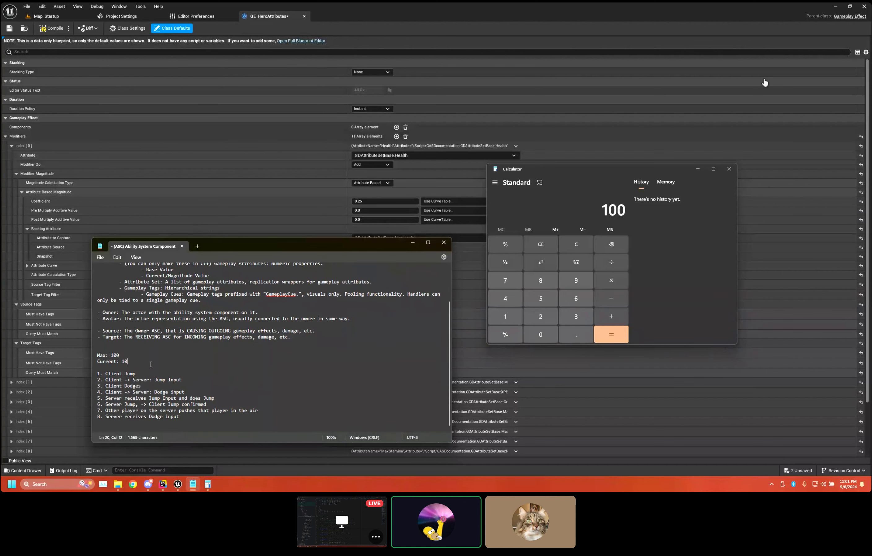
{"action": "key", "text": "Return"}
{"action": "key", "text": "Return"}
{"action": "type", "text": "100"}
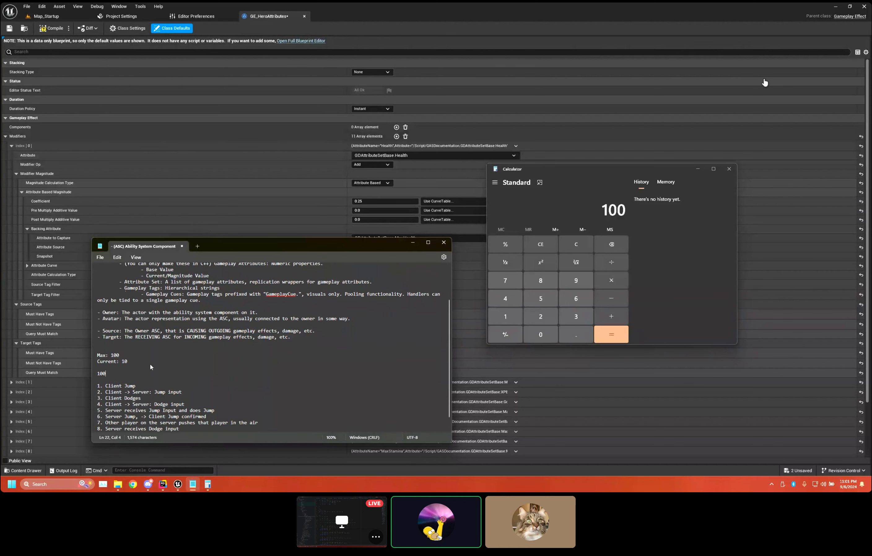
{"action": "type", "text": " *"}
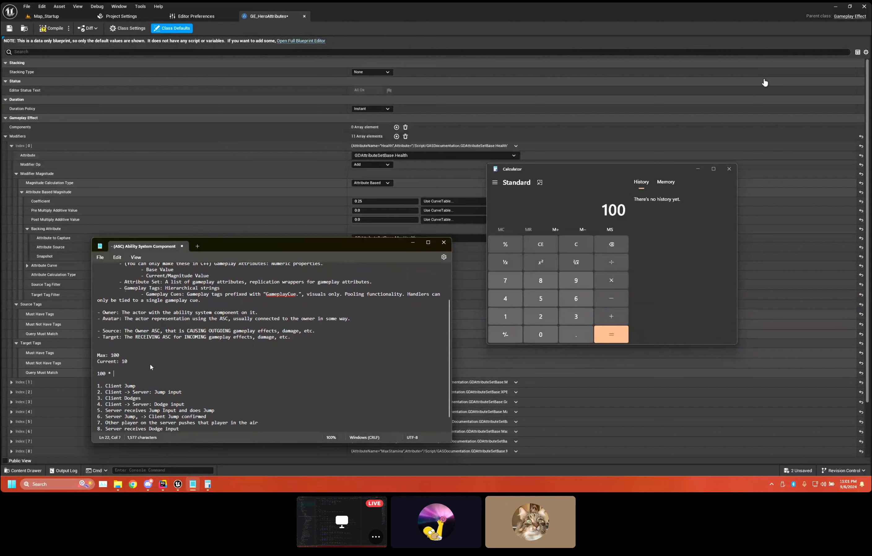
{"action": "type", "text": " 0.5"}
{"action": "key", "text": "BackSpace"}
{"action": "type", "text": "25 ="}
- Calculate 100 × 0.25 in Calculator and enter the result 25 after the equation in the notes
{"action": "left_click", "coordinate": [684, 242]}
{"action": "key", "text": "asterisk"}
{"action": "type", "text": "0.25"}
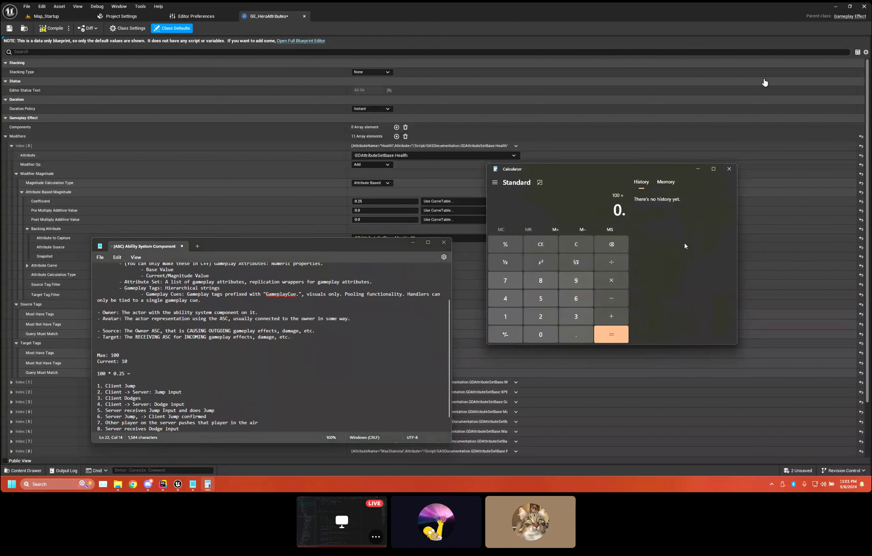
{"action": "key", "text": "Return"}
{"action": "left_click", "coordinate": [150, 374]}
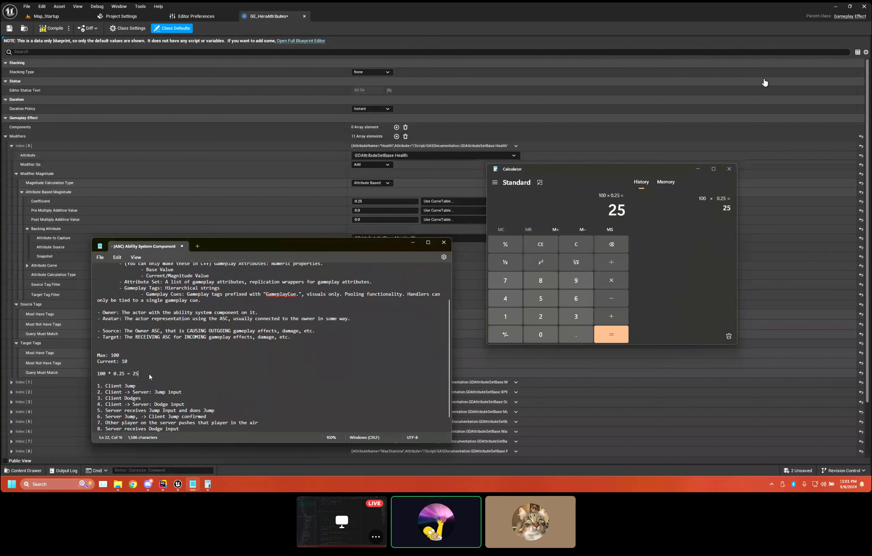
{"action": "type", "text": "25"}
- Add the equation "10 + 25 = 35" to the notes, one blank line below the multiplication
{"action": "key", "text": "Return"}
{"action": "key", "text": "Return"}
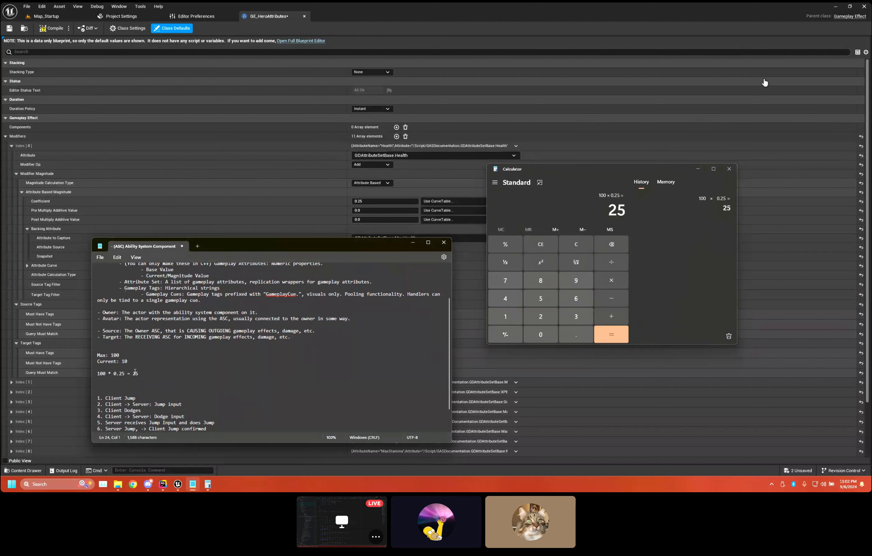
{"action": "type", "text": "10 "}
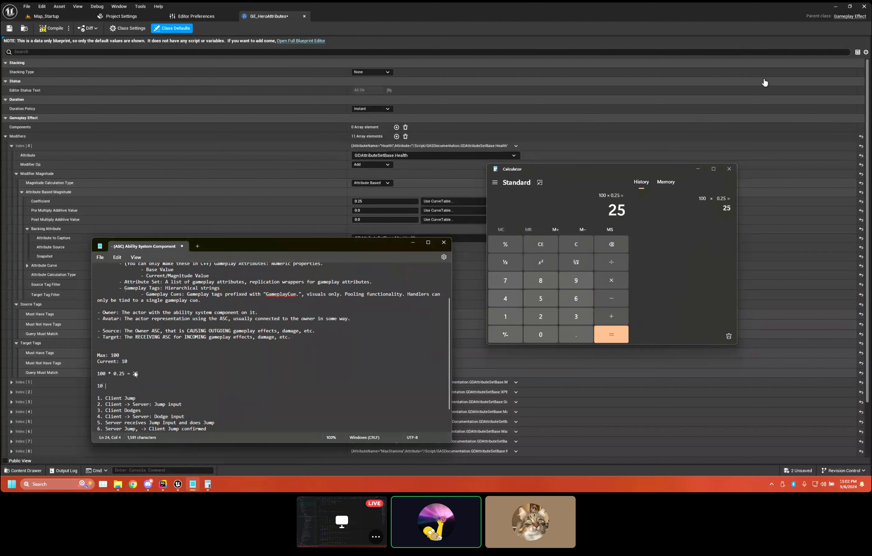
{"action": "type", "text": "+ 25"}
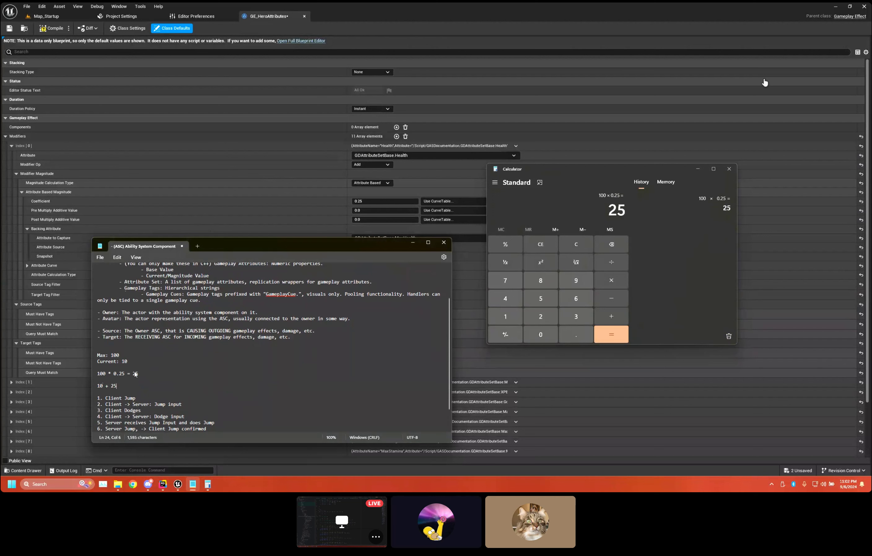
{"action": "type", "text": " = 35"}
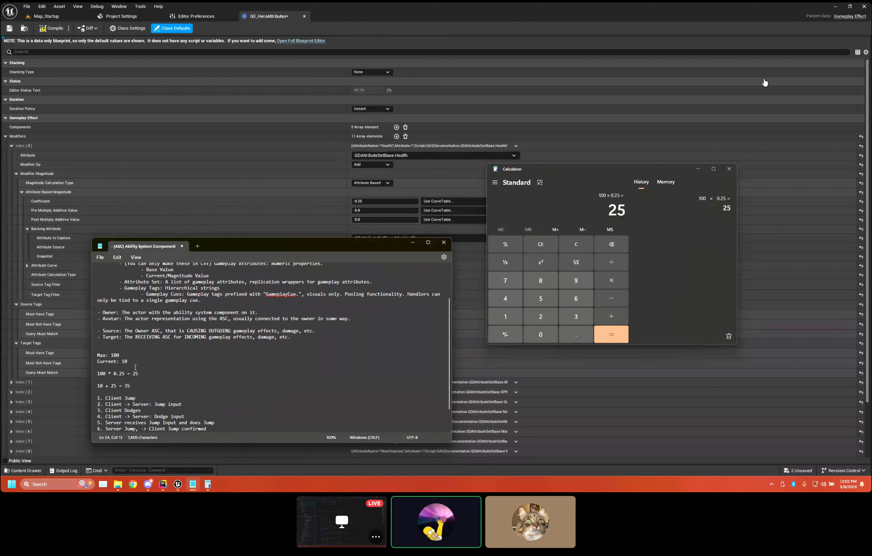
{"action": "left_click", "coordinate": [621, 316]}
{"action": "type", "text": "35"}
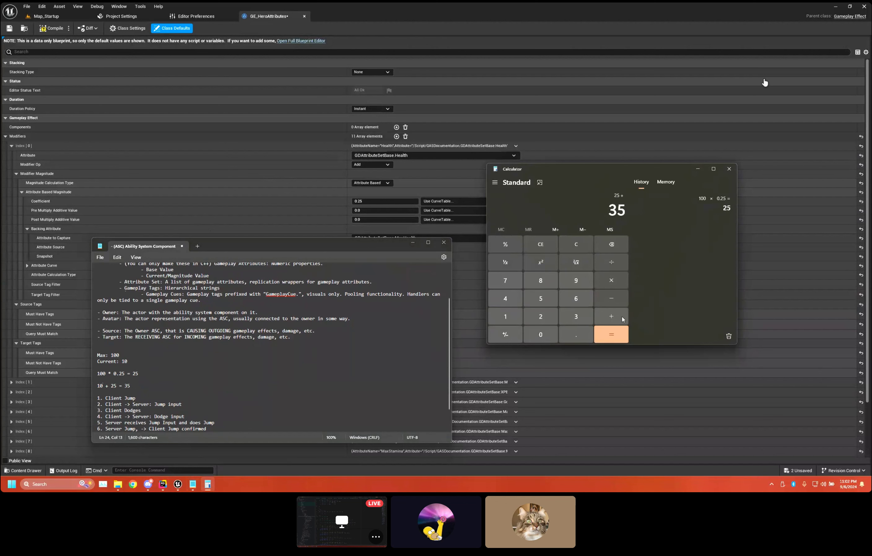
{"action": "key", "text": "Return"}
{"action": "left_click", "coordinate": [566, 241]}
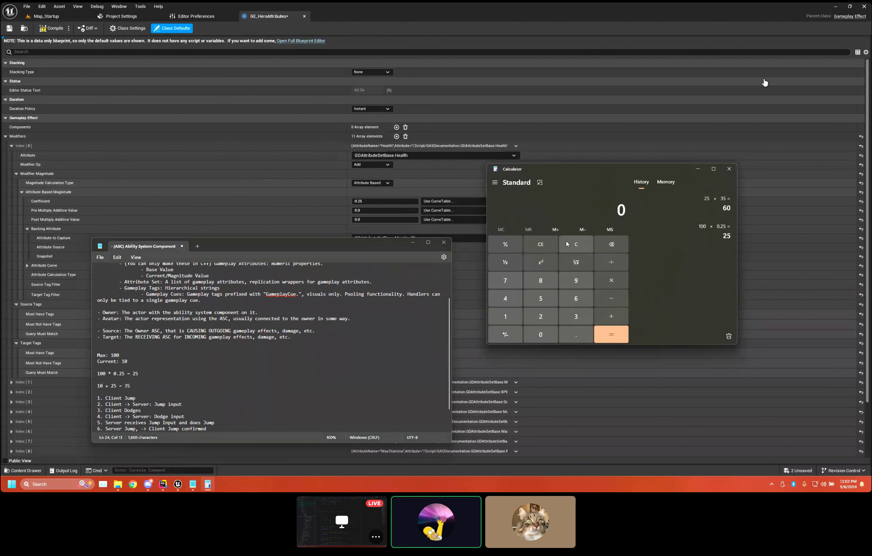
{"action": "right_click", "coordinate": [699, 218]}
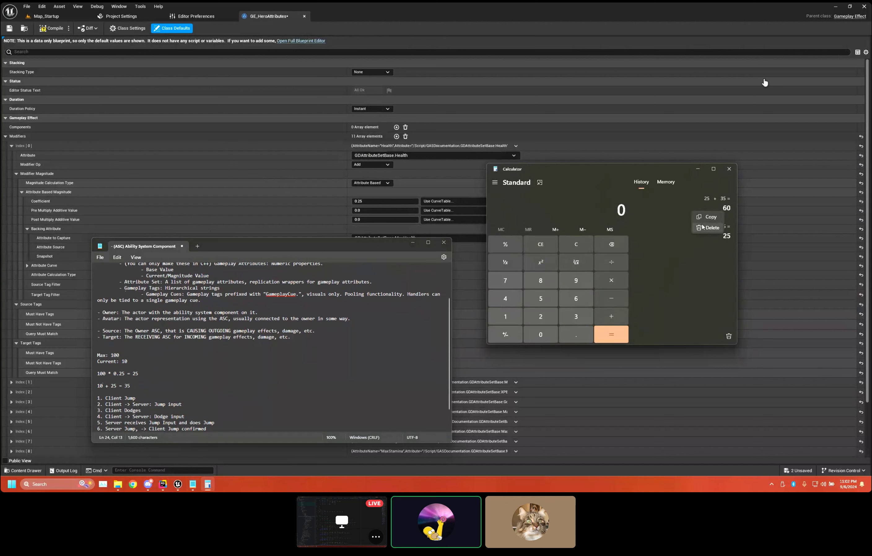
{"action": "left_click", "coordinate": [702, 227]}
- Calculate 10 + 25 in Calculator and move the notes window aside to uncover the first modifier's magnitude settings
{"action": "type", "text": "10 + "}
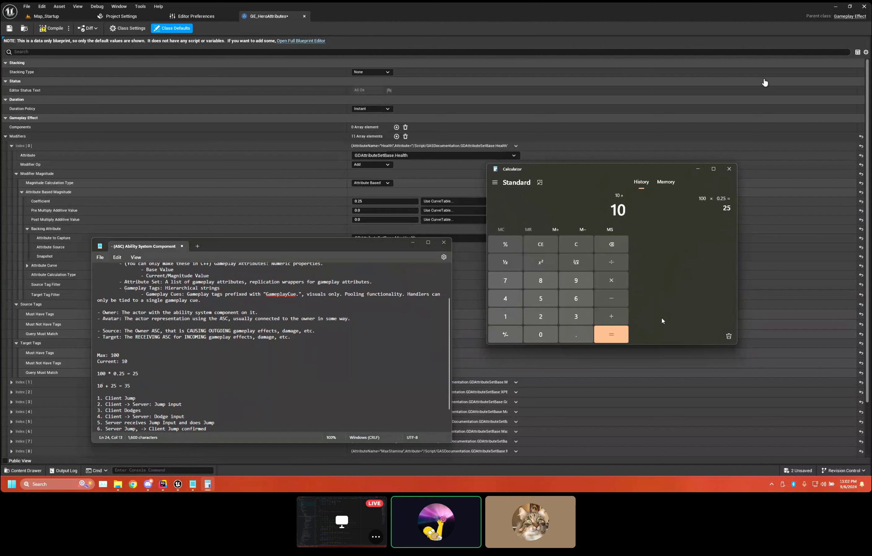
{"action": "type", "text": "25"}
{"action": "key", "text": "Return"}
{"action": "left_click", "coordinate": [176, 381]}
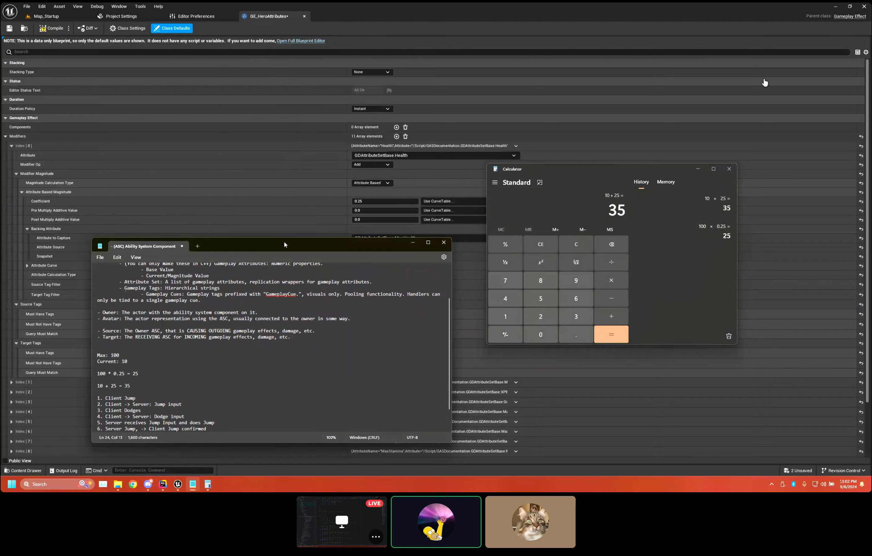
{"action": "left_click_drag", "start_coordinate": [280, 242], "coordinate": [593, 253]}
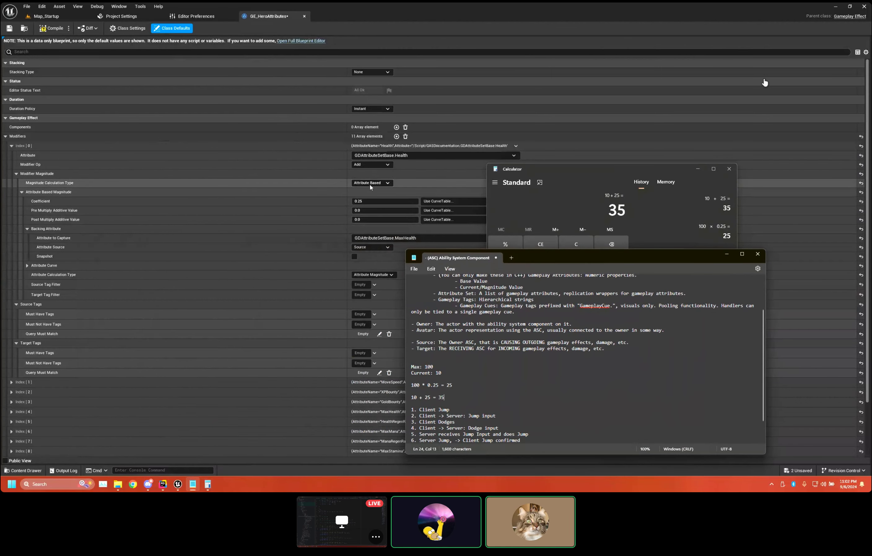
- Close Calculator, delete the worked health example from "Max: 100" through "10 + 25 = 35" in the notes, and return to GE_HeroAttributes
{"action": "left_click_drag", "start_coordinate": [564, 262], "coordinate": [206, 218]}
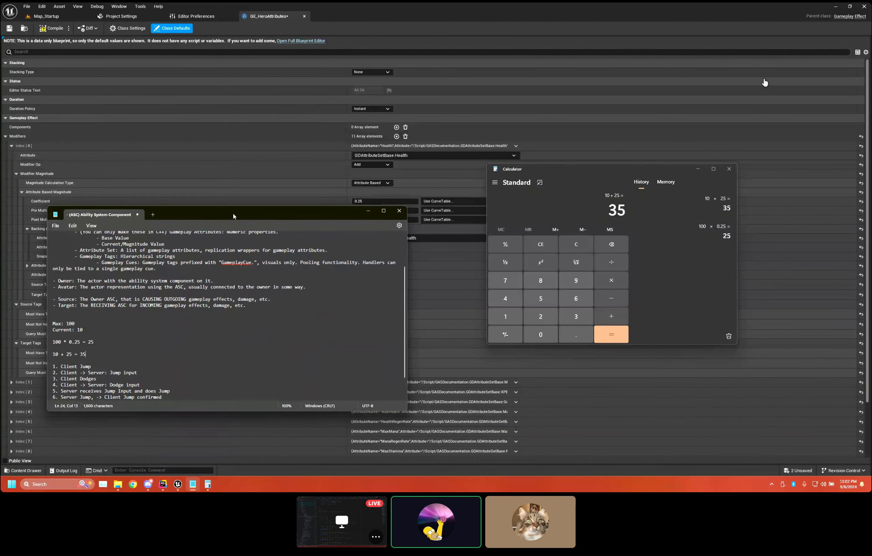
{"action": "left_click", "coordinate": [729, 169]}
{"action": "left_click_drag", "start_coordinate": [328, 215], "coordinate": [522, 207]}
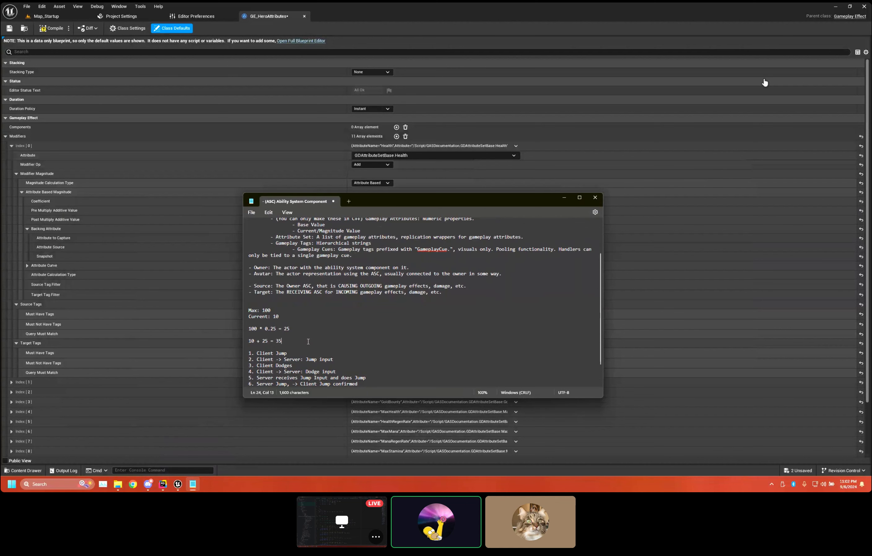
{"action": "left_click_drag", "start_coordinate": [303, 341], "coordinate": [225, 307]}
{"action": "key", "text": "BackSpace"}
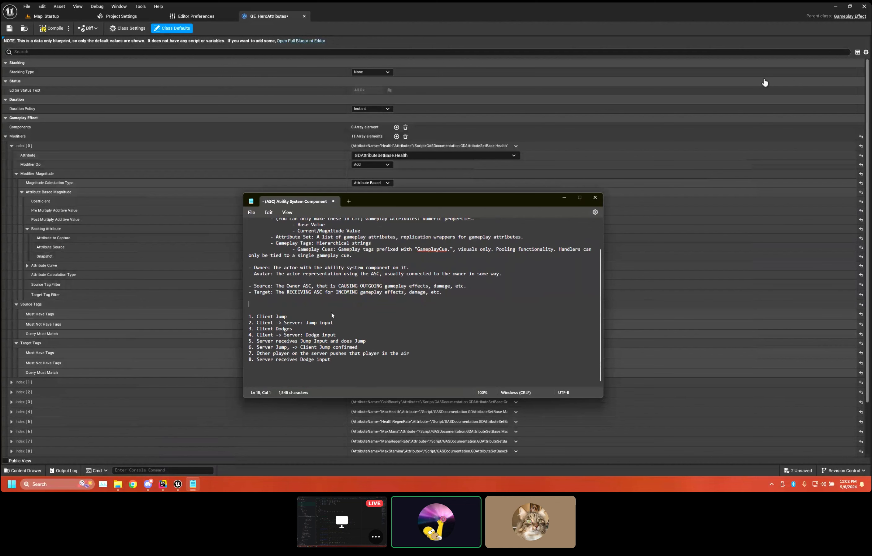
{"action": "key", "text": "BackSpace"}
{"action": "key", "text": "BackSpace"}
{"action": "left_click", "coordinate": [339, 4]}
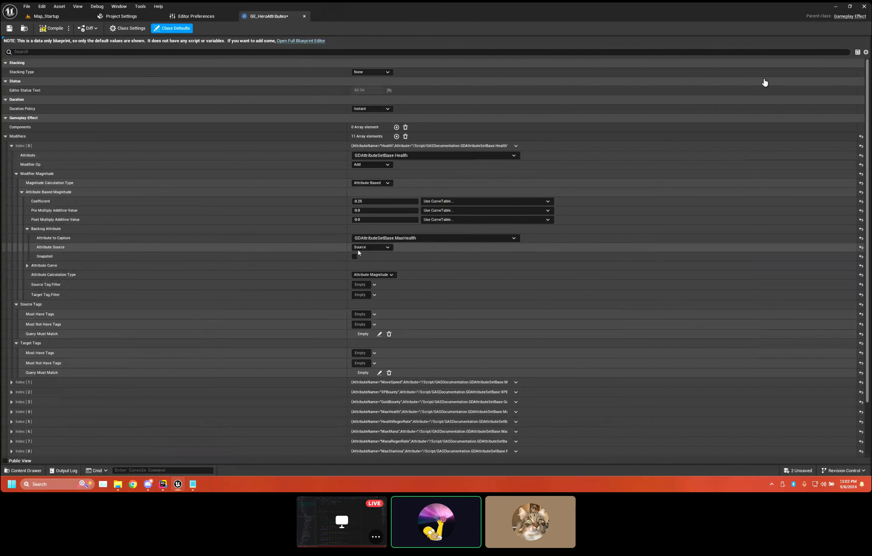
- Keep Source as the Health modifier's backing Attribute Source and enable Snapshot
{"action": "left_click", "coordinate": [371, 247]}
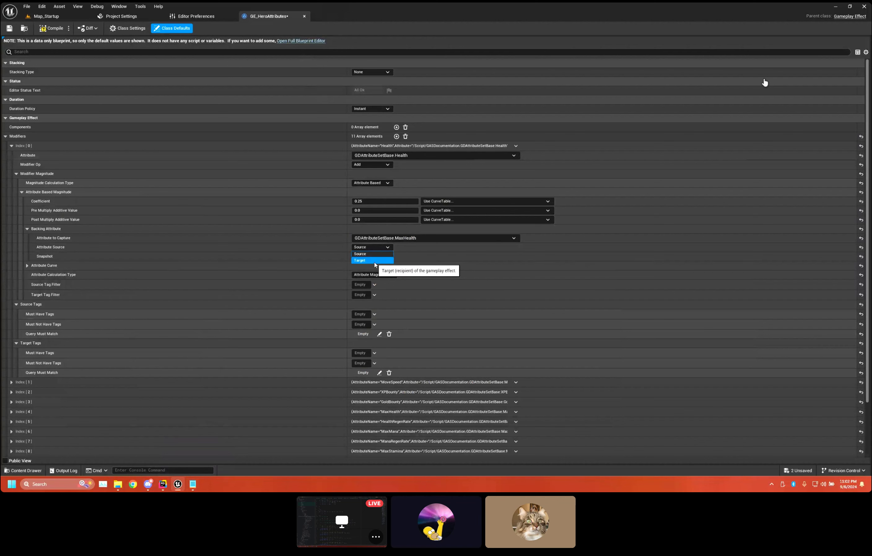
{"action": "left_click", "coordinate": [388, 254]}
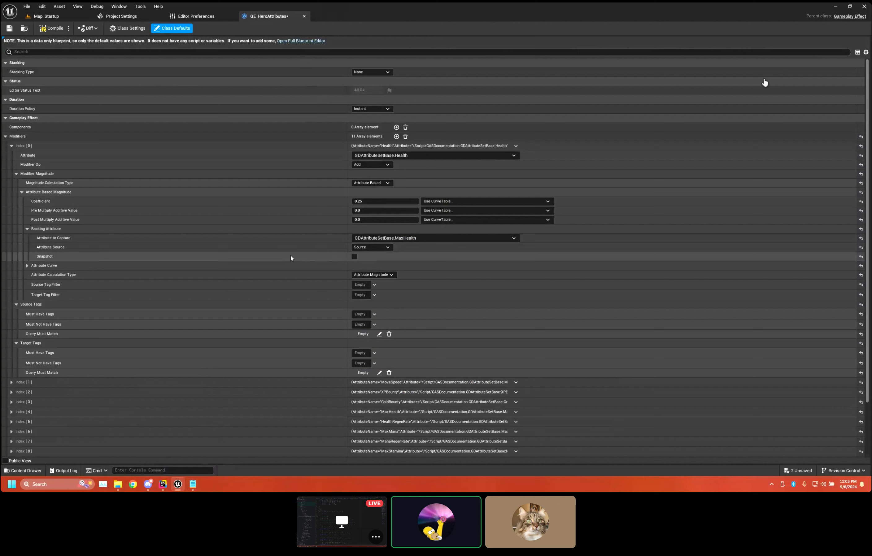
{"action": "left_click", "coordinate": [355, 257]}
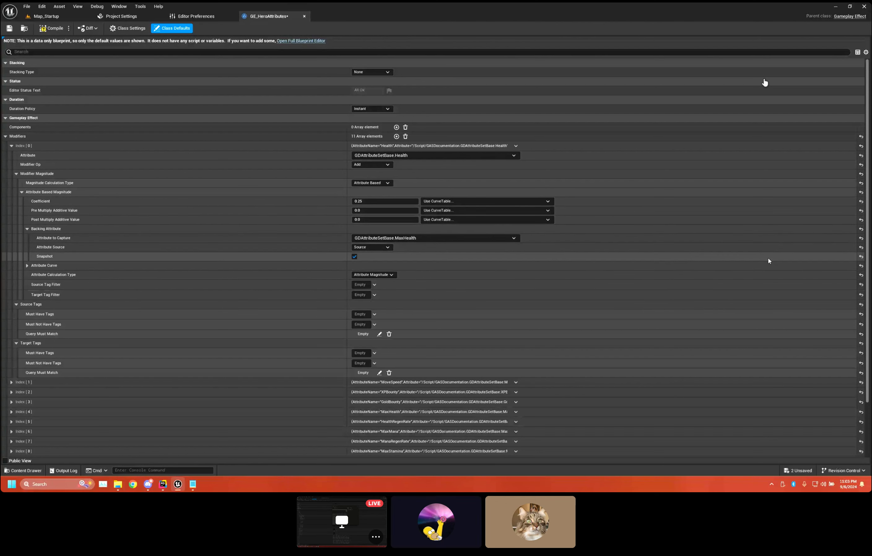
{"action": "left_click", "coordinate": [354, 257]}
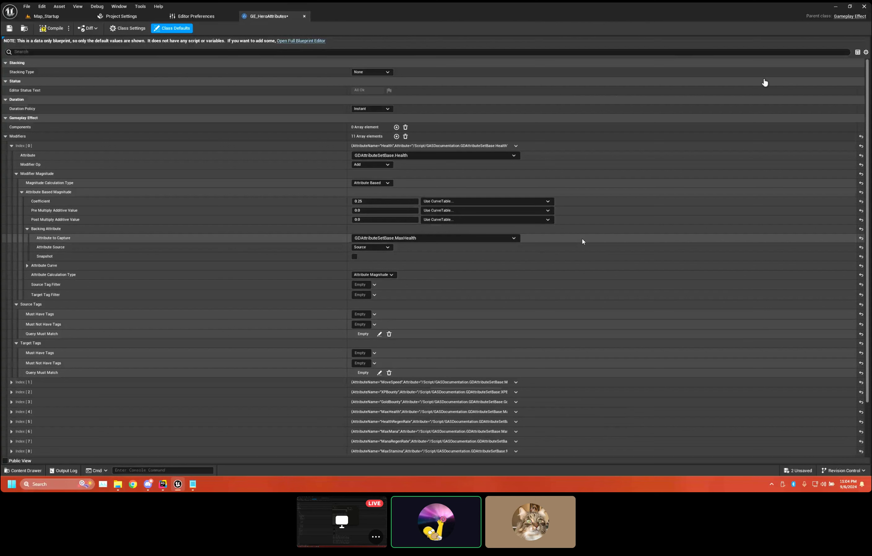
{"action": "left_click", "coordinate": [354, 257]}
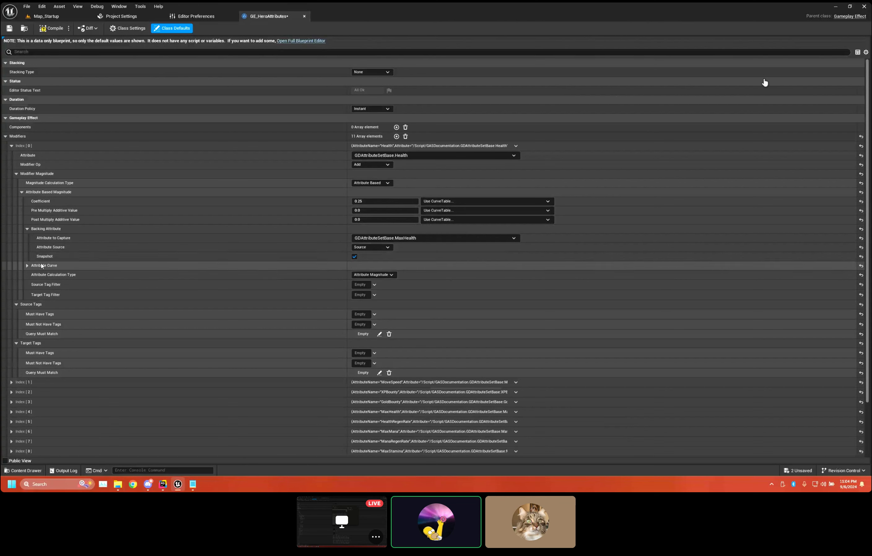
- In the notes, add a separate bullet "- Capture:" above the Owner line, with a blank line on either side
{"action": "left_click", "coordinate": [192, 484]}
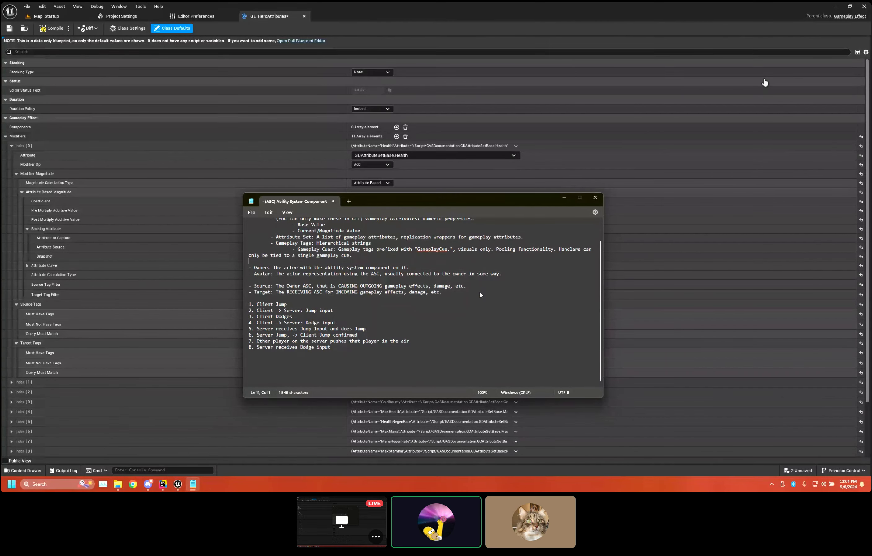
{"action": "key", "text": "Up"}
{"action": "key", "text": "Up"}
{"action": "key", "text": "Return"}
{"action": "key", "text": "Return"}
{"action": "key", "text": "Up"}
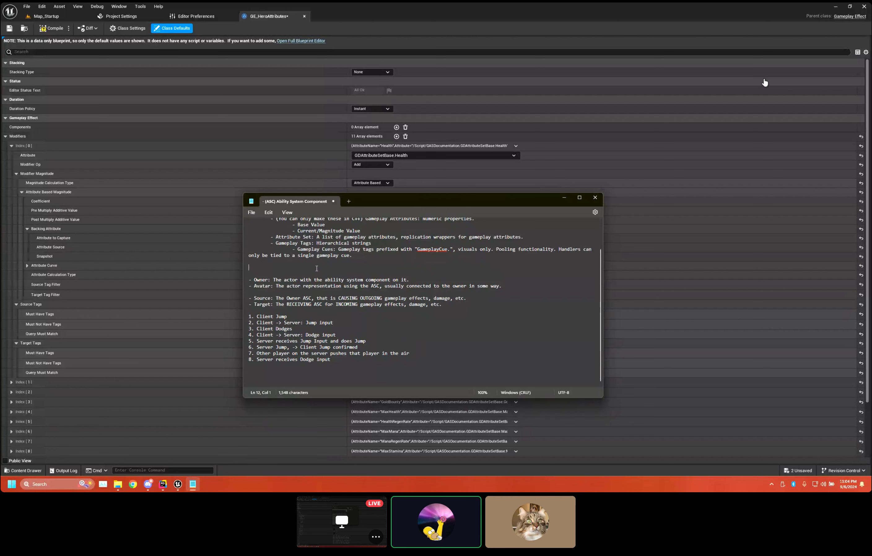
{"action": "type", "text": "- "}
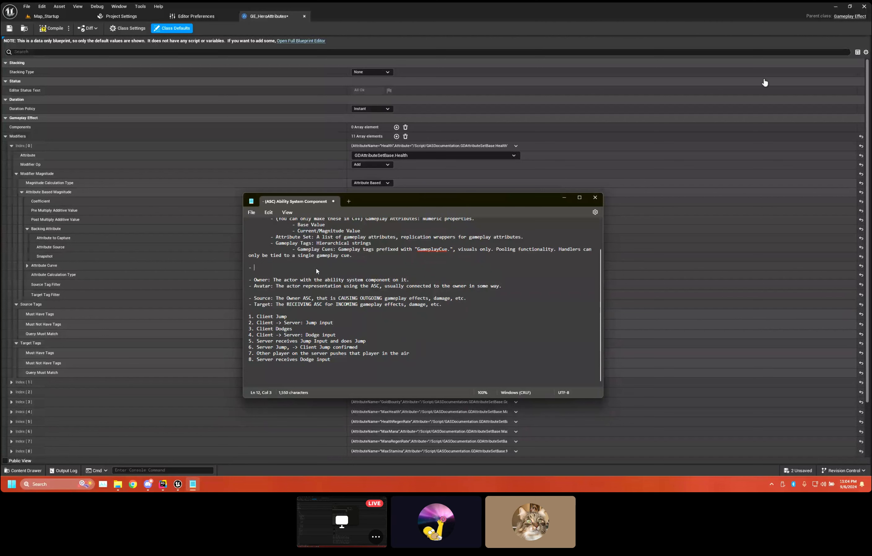
{"action": "type", "text": "Capture"}
{"action": "type", "text": ": "}
- Define Capture in the notes as "The attribute/tag that we are reading from at a specific point in time."
{"action": "type", "text": "Copy"}
{"action": "key", "text": "ctrl+shift+Left"}
{"action": "key", "text": "BackSpace"}
{"action": "type", "text": "Teh a"}
{"action": "key", "text": "BackSpace"}
{"action": "key", "text": "BackSpace"}
{"action": "key", "text": "BackSpace"}
{"action": "key", "text": "BackSpace"}
{"action": "type", "text": "he"}
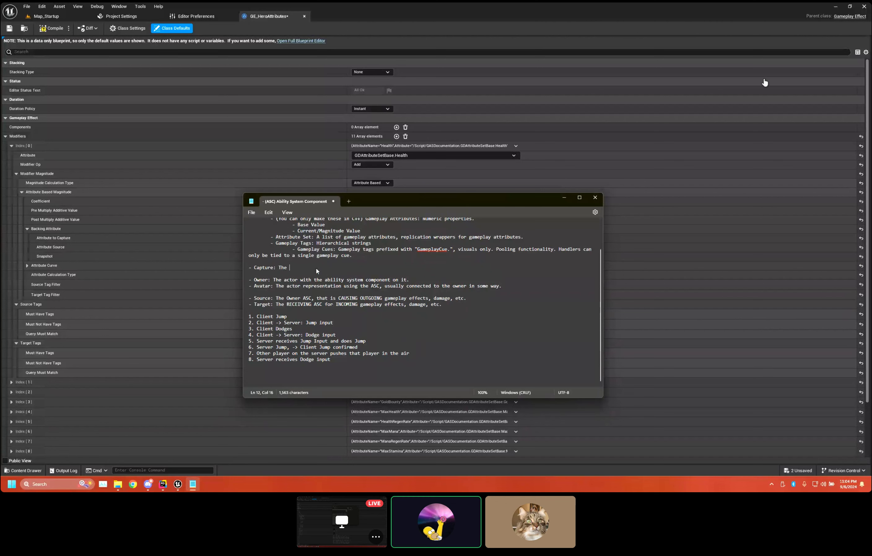
{"action": "type", "text": " attribu"}
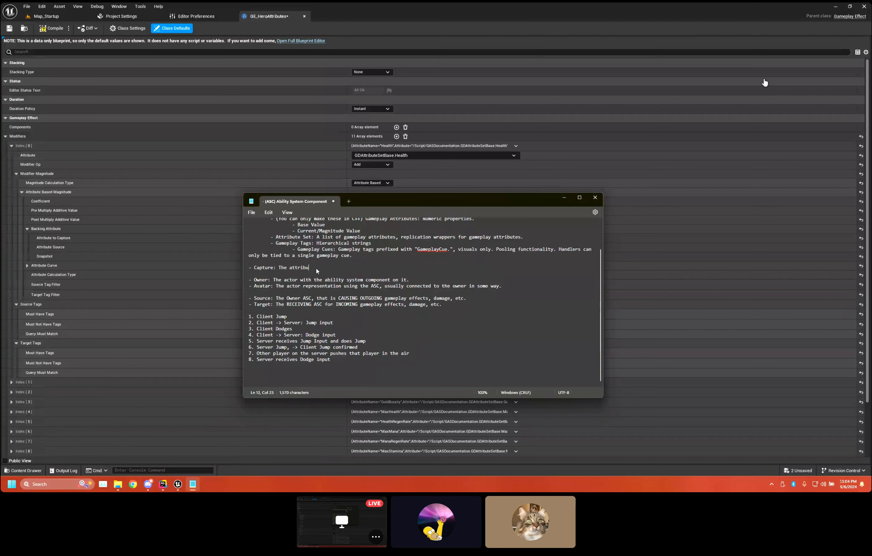
{"action": "type", "text": "te/tag that we are reading/modify"}
{"action": "key", "text": "ctrl+shift+Left"}
{"action": "key", "text": "ctrl+shift+Left"}
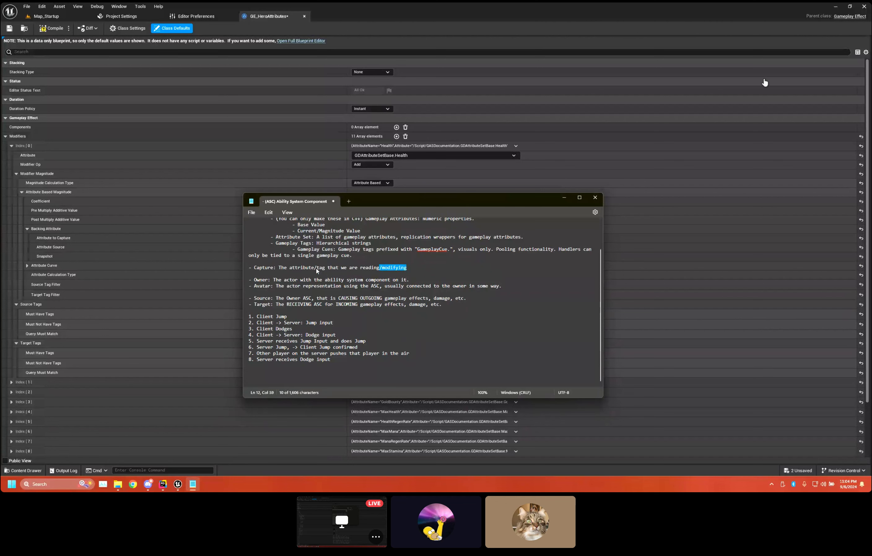
{"action": "type", "text": "from at a specific point in time."}
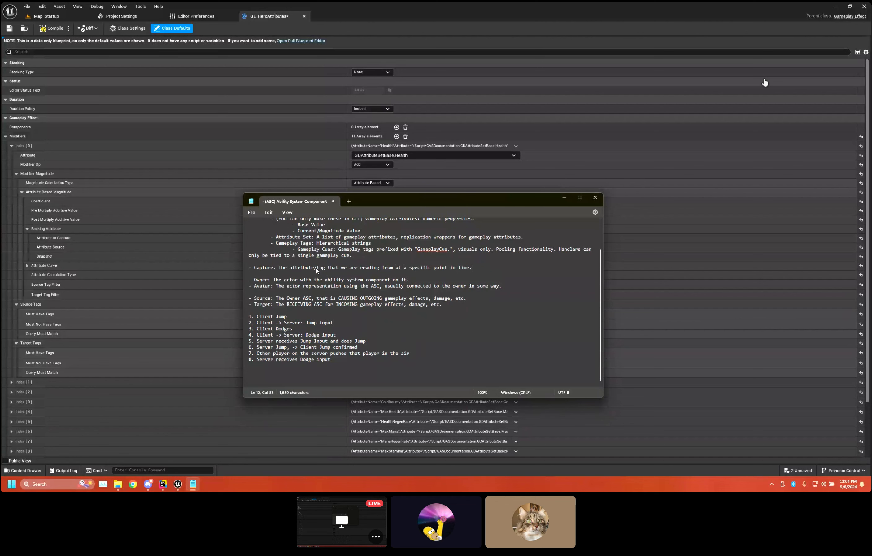
- Back in GE_HeroAttributes, examine the Health modifier's Attribute Curve settings and the available Attribute Calculation Type options
{"action": "left_click", "coordinate": [169, 199]}
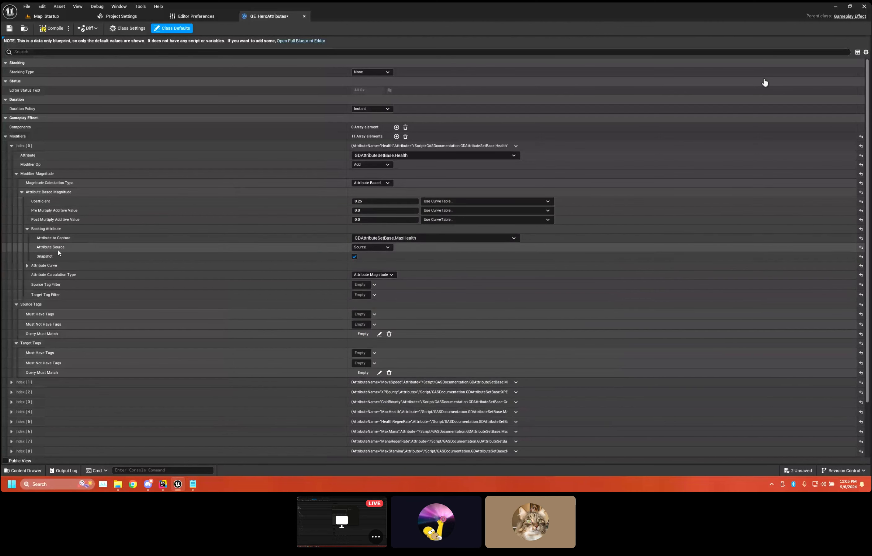
{"action": "left_click", "coordinate": [53, 266]}
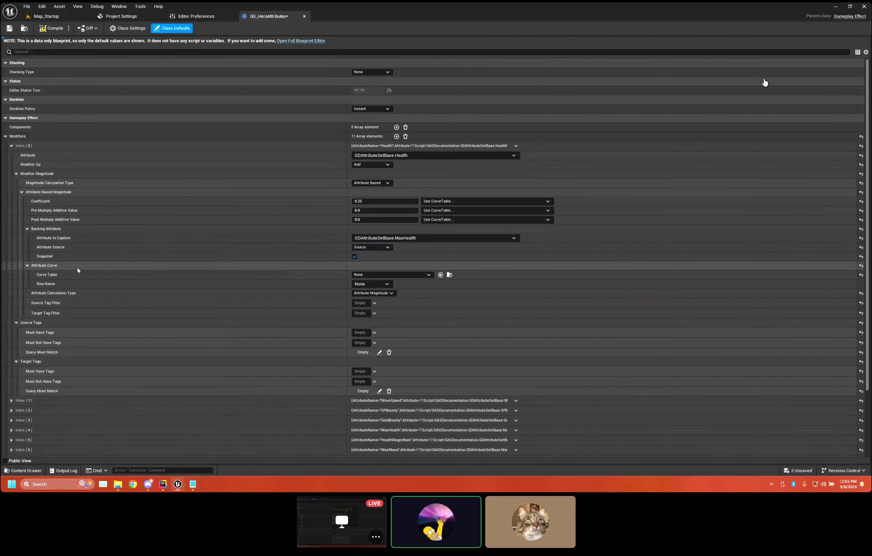
{"action": "left_click", "coordinate": [47, 265]}
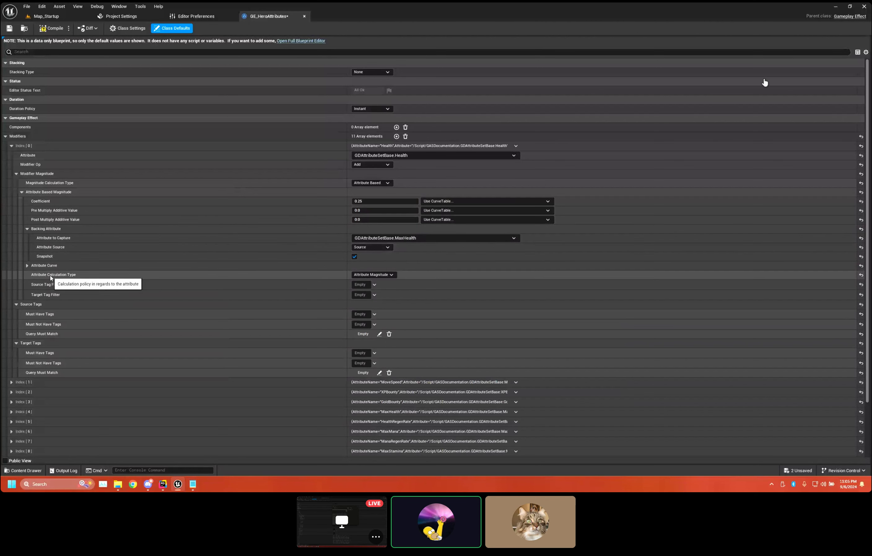
{"action": "left_click", "coordinate": [390, 275]}
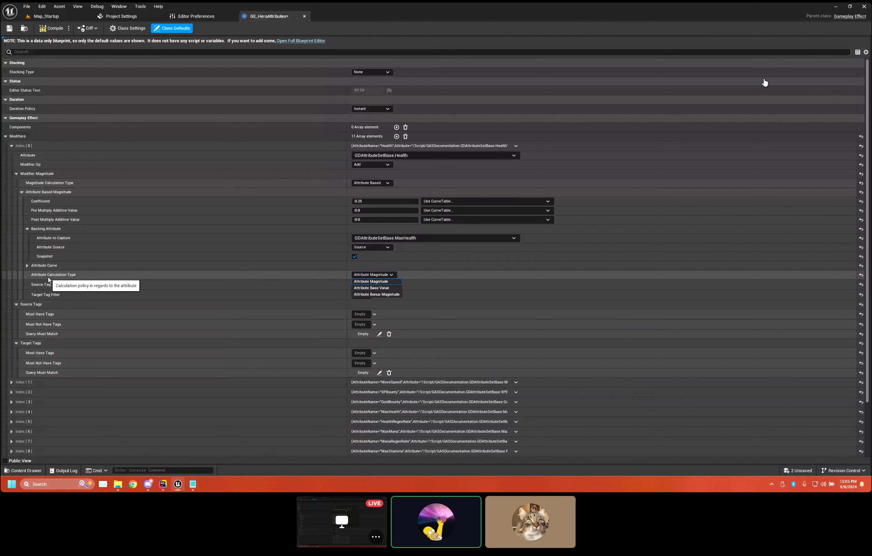
{"action": "double_click", "coordinate": [54, 193]}
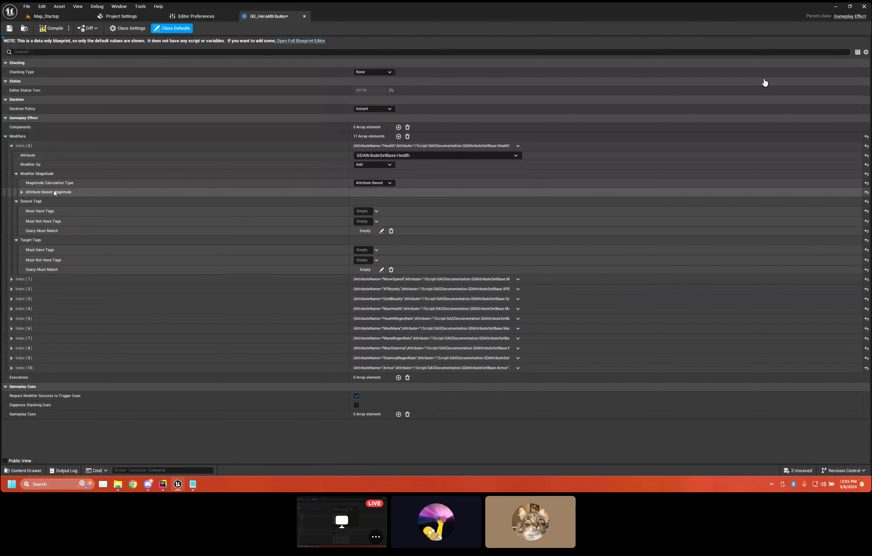
{"action": "double_click", "coordinate": [54, 193]}
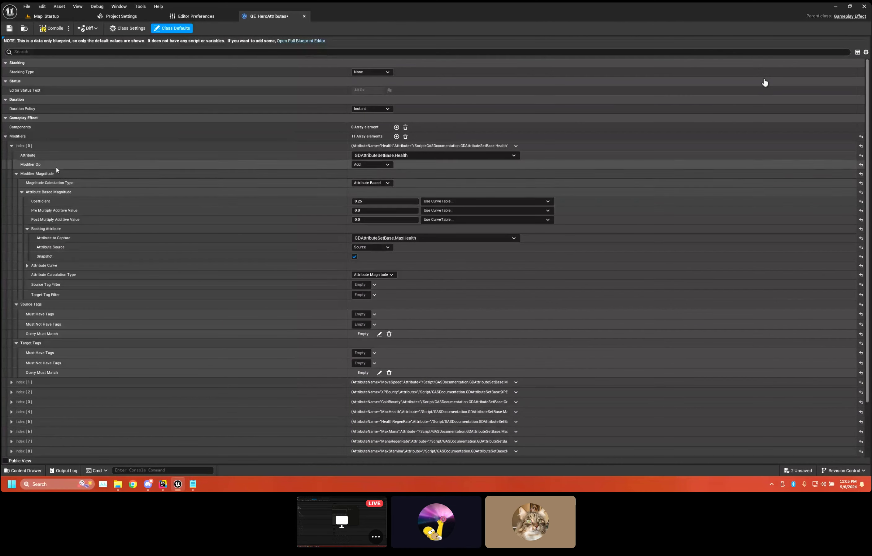
{"action": "left_click", "coordinate": [372, 274]}
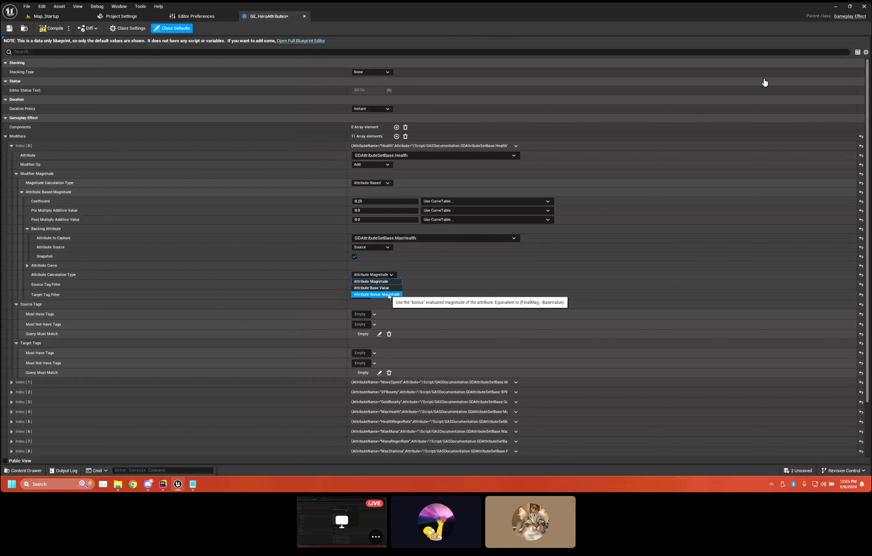
{"action": "left_click", "coordinate": [320, 279]}
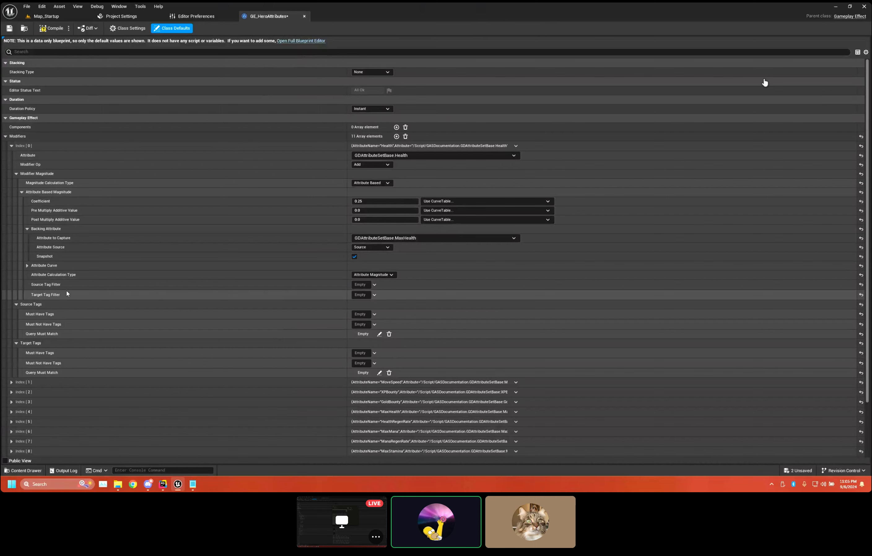
- Review the remaining modifier settings and the gameplay tags available for the Source Tag Filter
{"action": "scroll", "coordinate": [220, 416], "scroll_direction": "down", "scroll_amount": 3}
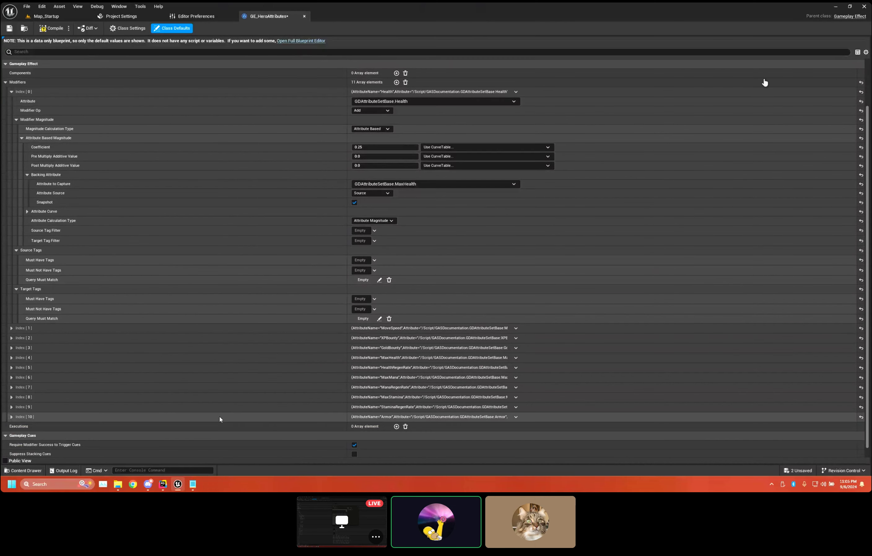
{"action": "scroll", "coordinate": [208, 390], "scroll_direction": "up", "scroll_amount": 3}
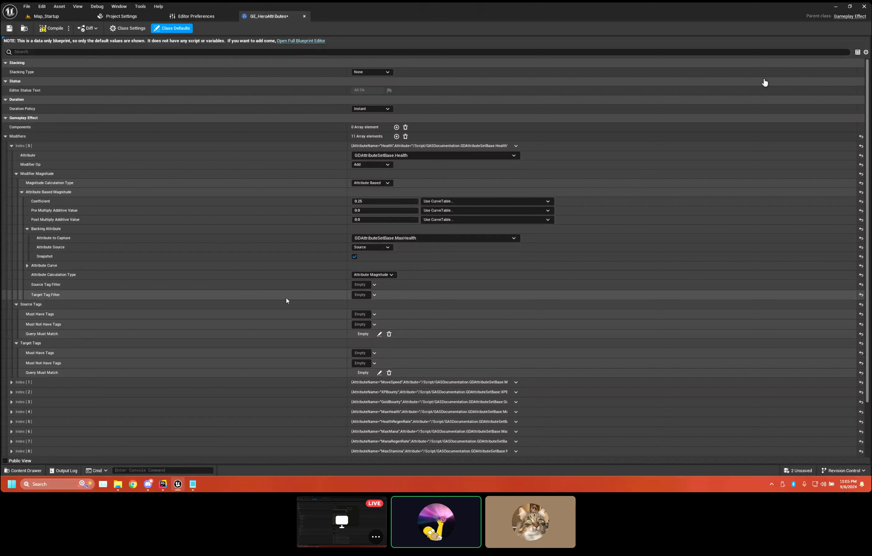
{"action": "left_click", "coordinate": [364, 284]}
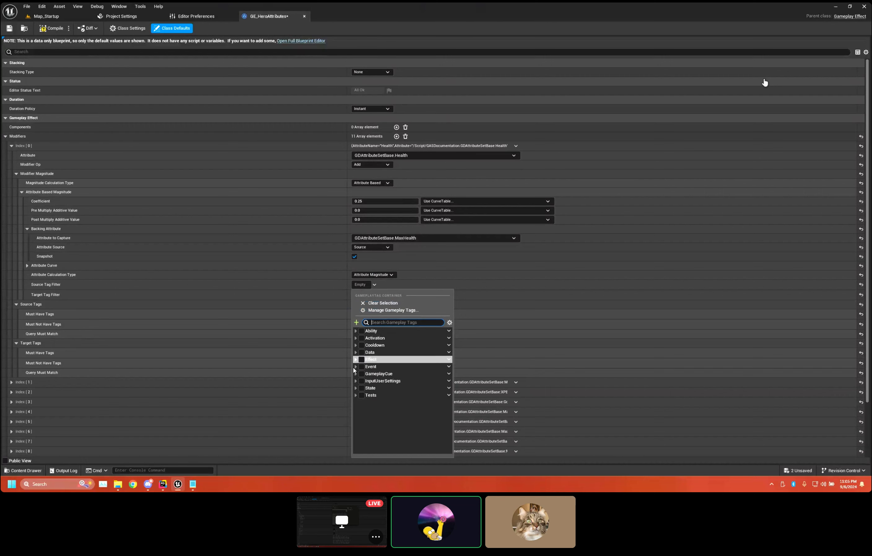
{"action": "left_click", "coordinate": [256, 279]}
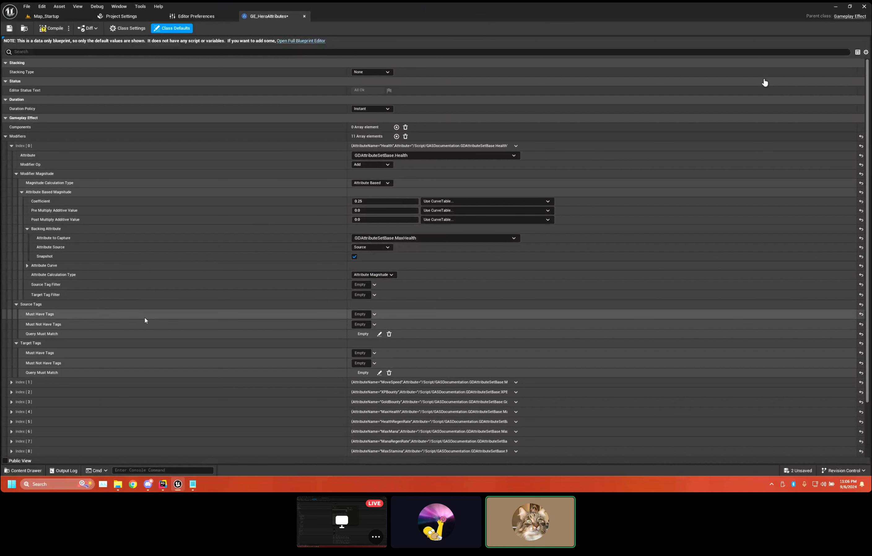
- Examine the State, Tests, InputUserSettings and Event tag hierarchies available for the Source Tags' Must Have Tags
{"action": "left_click", "coordinate": [360, 317]}
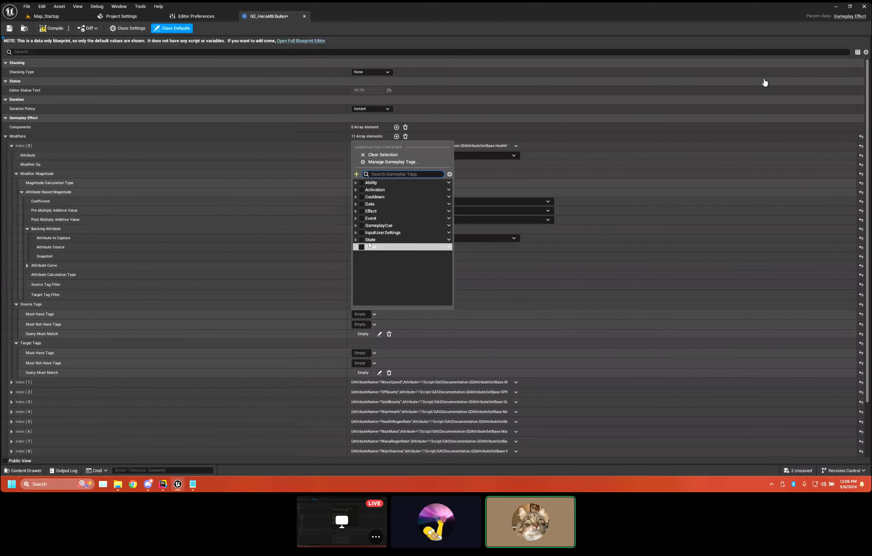
{"action": "double_click", "coordinate": [391, 240]}
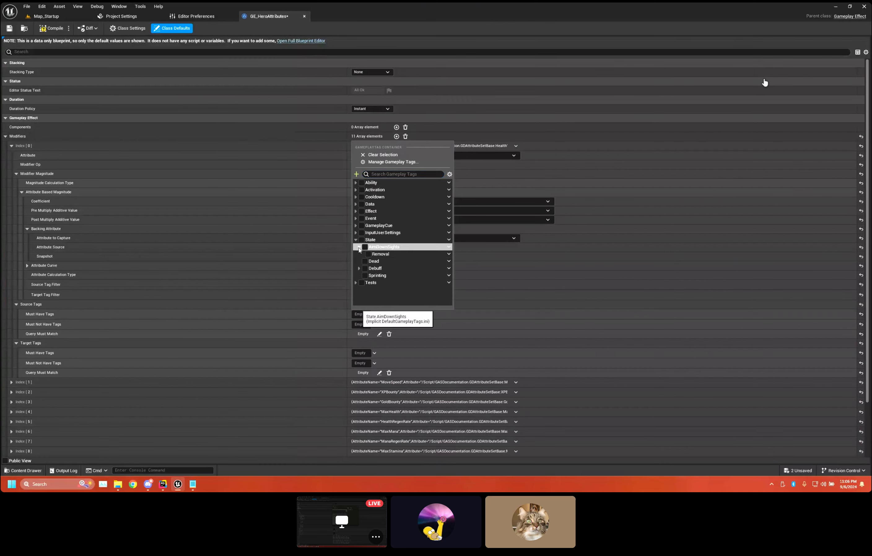
{"action": "double_click", "coordinate": [390, 246]}
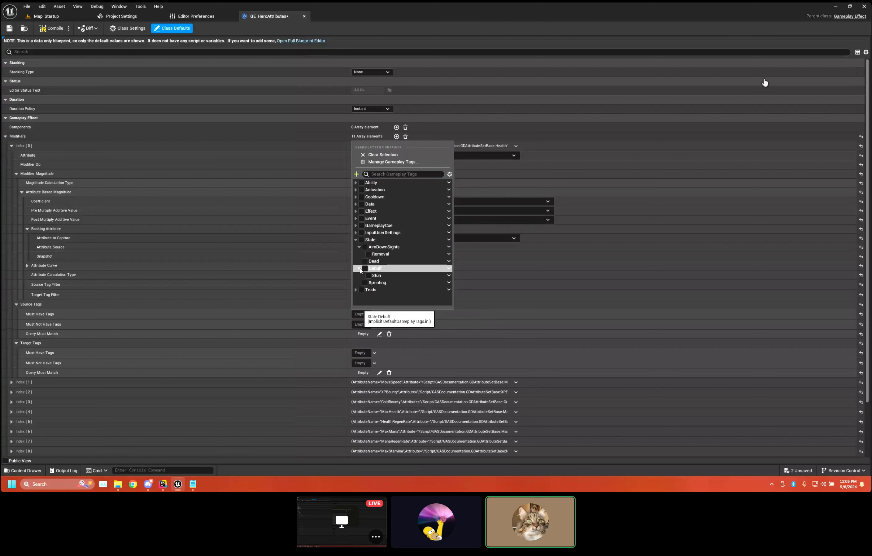
{"action": "left_click", "coordinate": [355, 290]}
{"action": "left_click", "coordinate": [360, 296]}
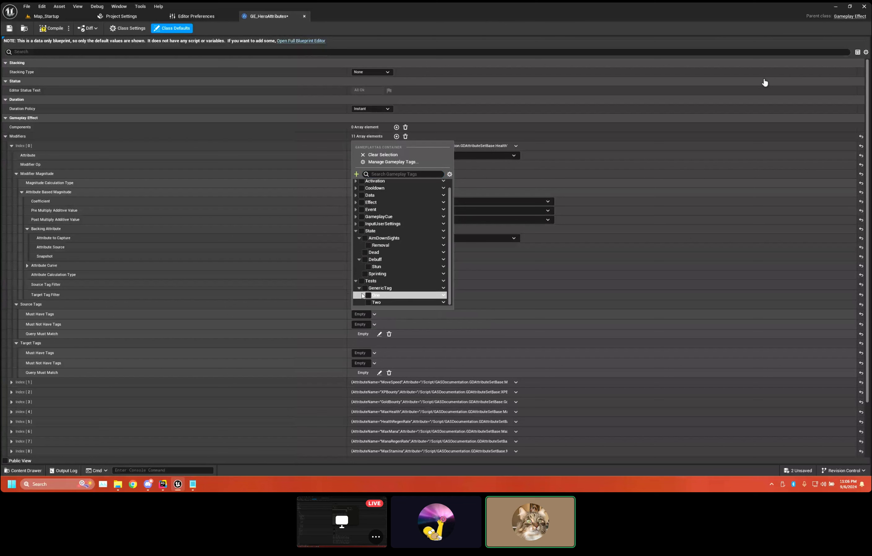
{"action": "scroll", "coordinate": [365, 290], "scroll_direction": "up", "scroll_amount": 1}
{"action": "left_click", "coordinate": [356, 233]}
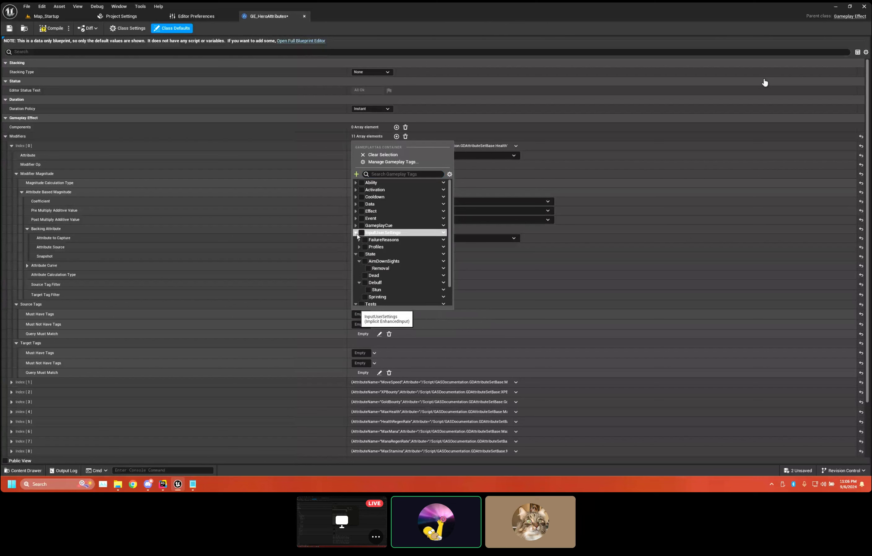
{"action": "left_click", "coordinate": [359, 240]}
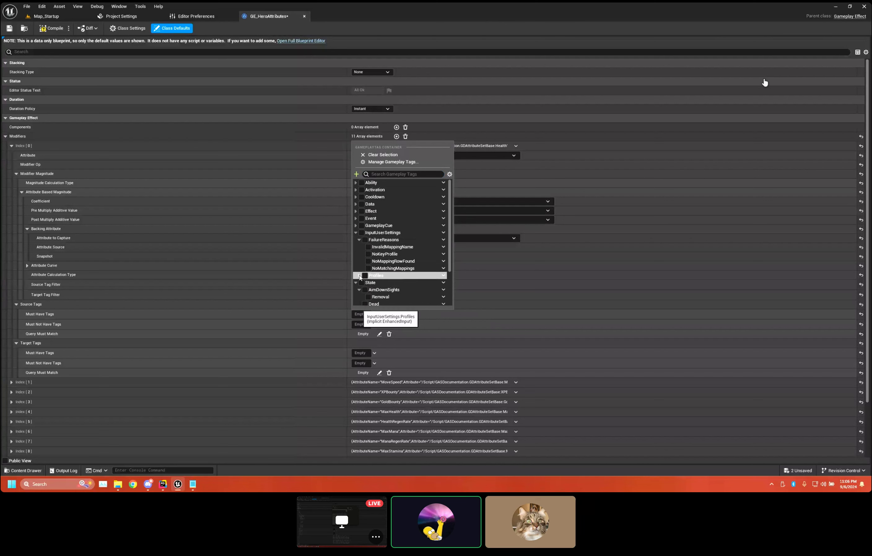
{"action": "left_click", "coordinate": [359, 276]}
{"action": "left_click", "coordinate": [355, 218]}
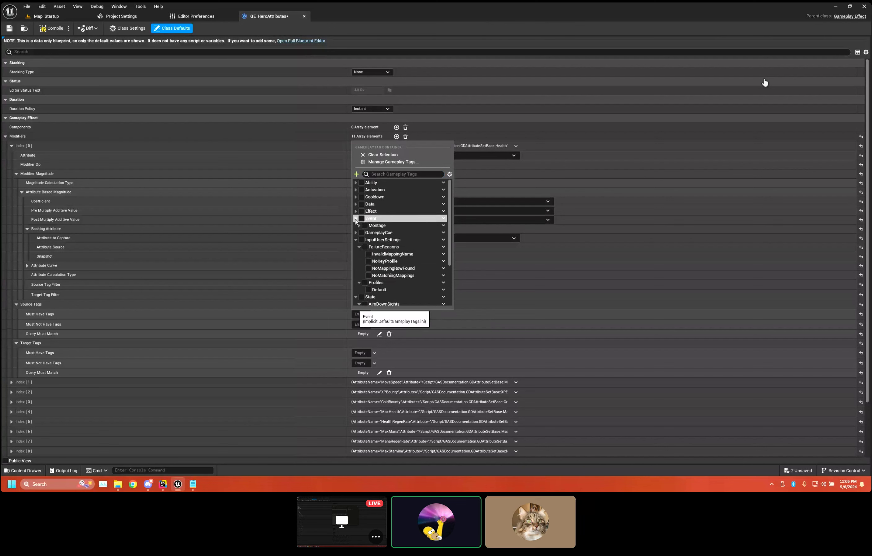
{"action": "left_click", "coordinate": [359, 226]}
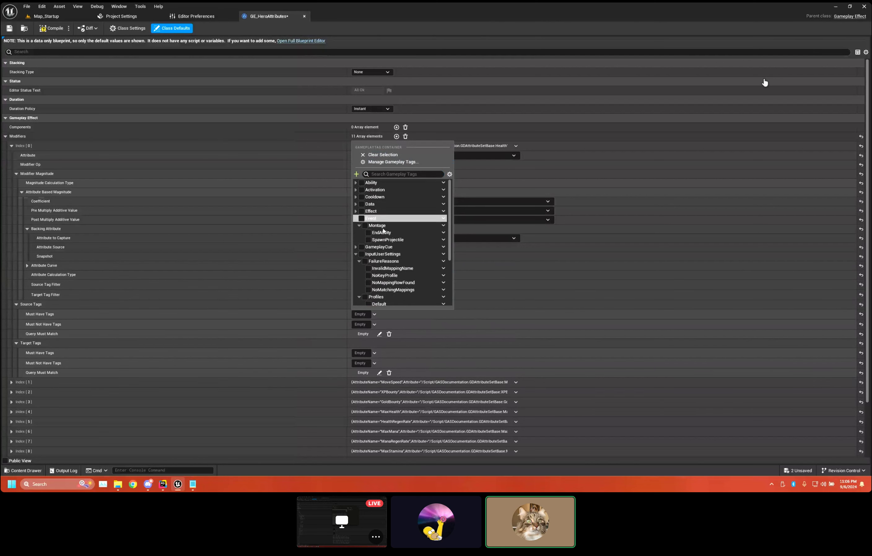
- Search for references to the Event gameplay tag, and close the Reference Viewer
{"action": "left_click", "coordinate": [444, 218]}
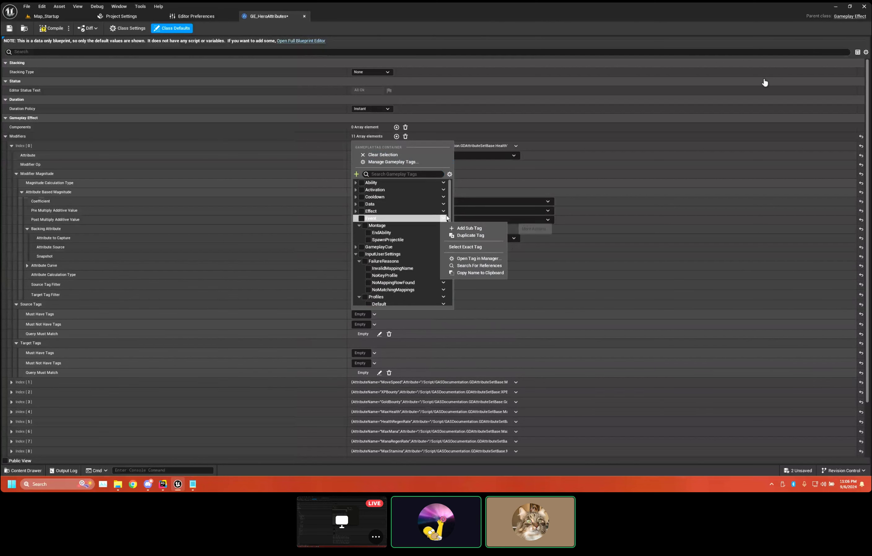
{"action": "left_click", "coordinate": [484, 266]}
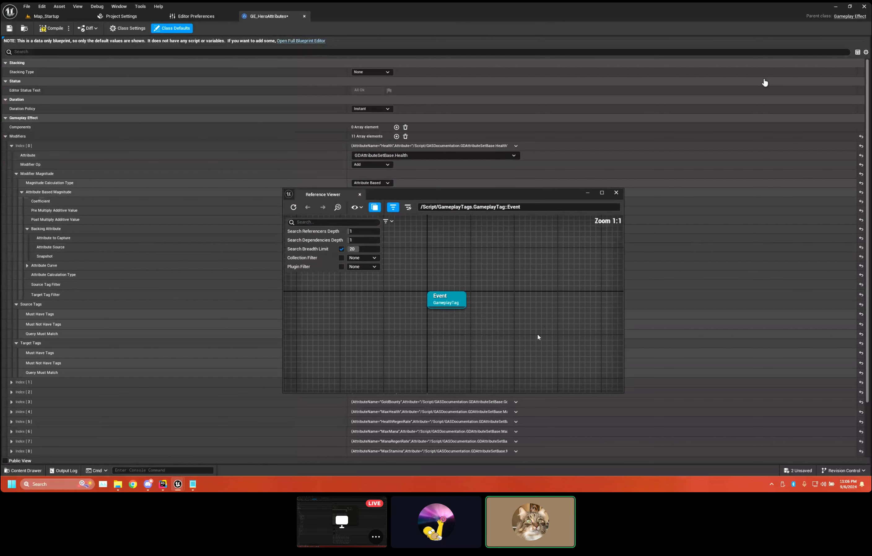
{"action": "middle_click", "coordinate": [339, 195]}
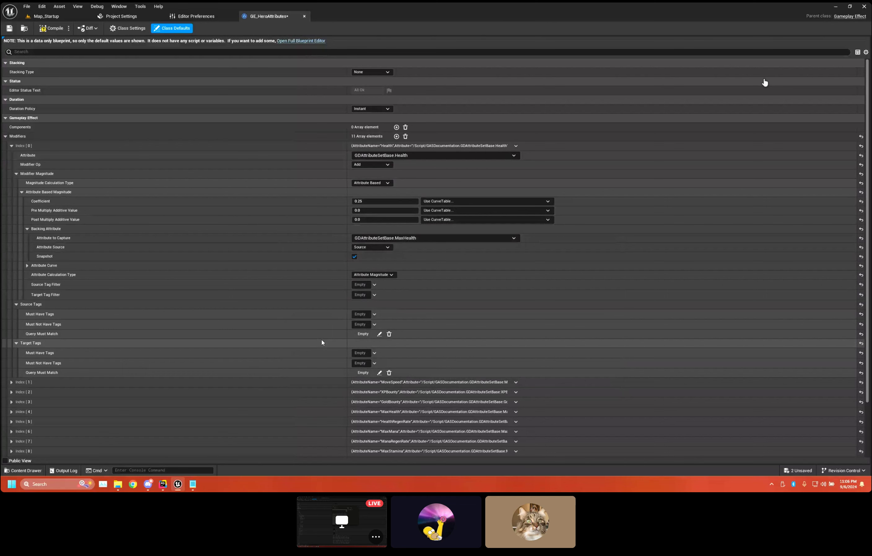
- Look up references to the Activation gameplay tag from the Target Tags' Must Have Tags
{"action": "left_click", "coordinate": [361, 353]}
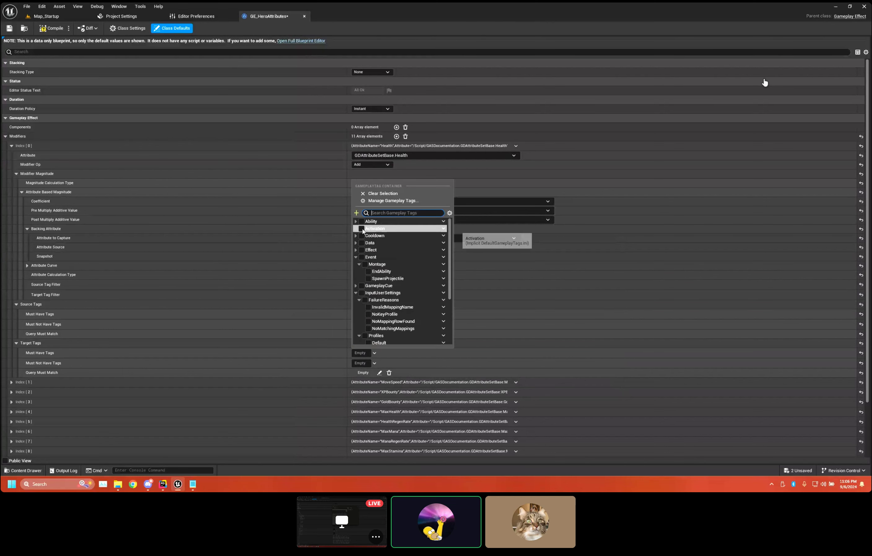
{"action": "left_click", "coordinate": [444, 229]}
{"action": "left_click", "coordinate": [472, 276]}
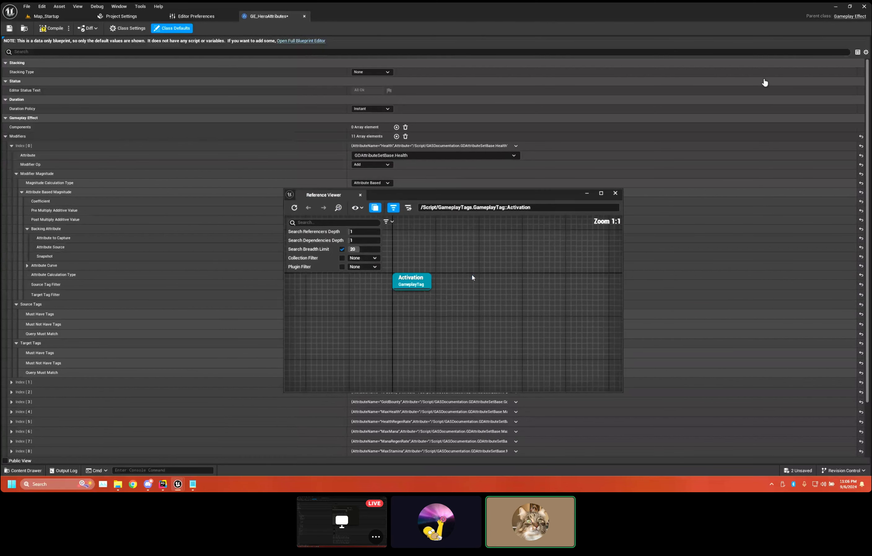
{"action": "left_click", "coordinate": [616, 193]}
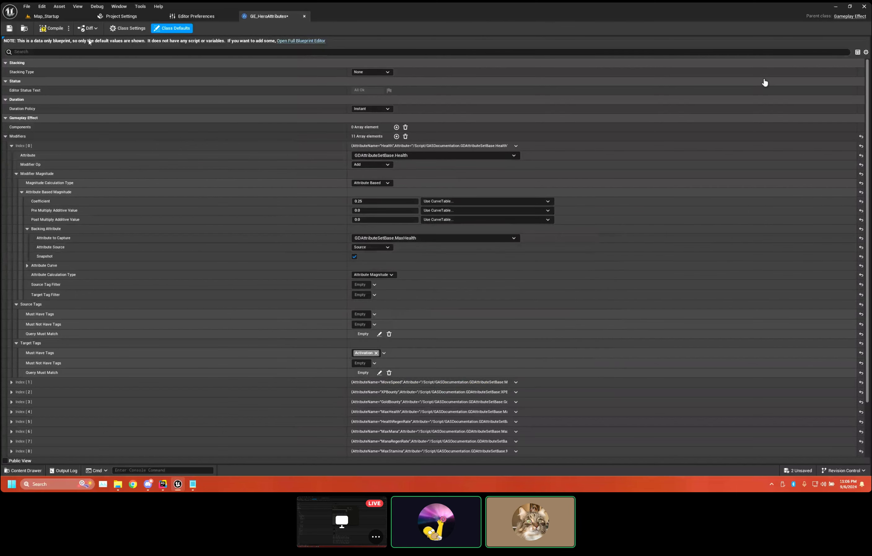
{"action": "left_click", "coordinate": [384, 352]}
{"action": "left_click", "coordinate": [445, 230]}
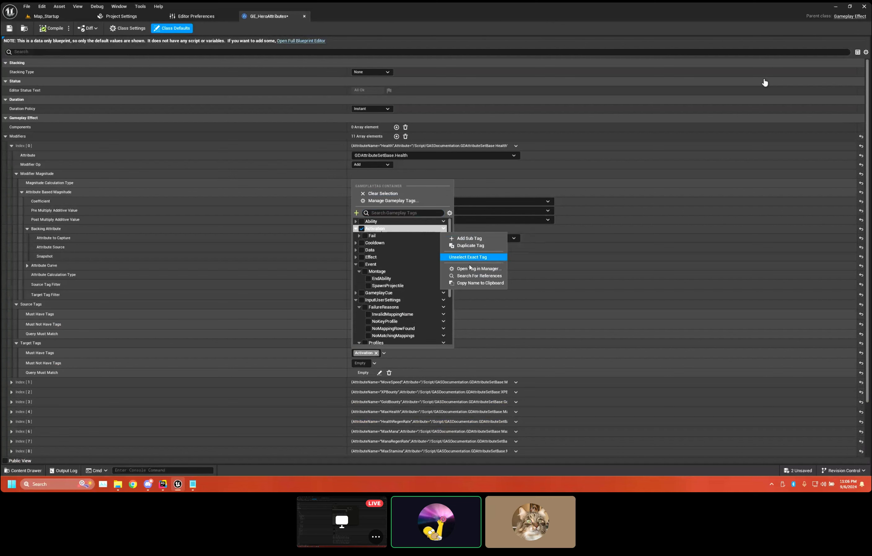
{"action": "left_click", "coordinate": [464, 257]}
{"action": "left_click", "coordinate": [354, 248]}
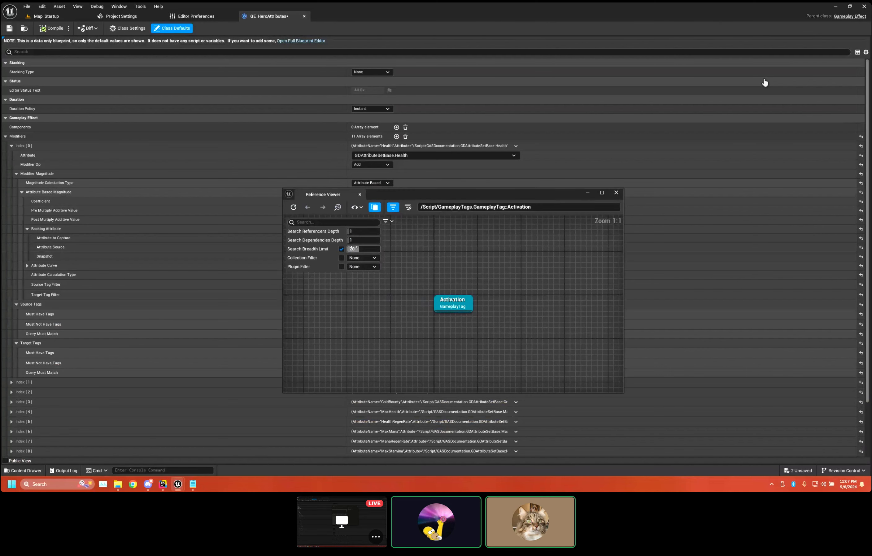
{"action": "left_click", "coordinate": [41, 38]}
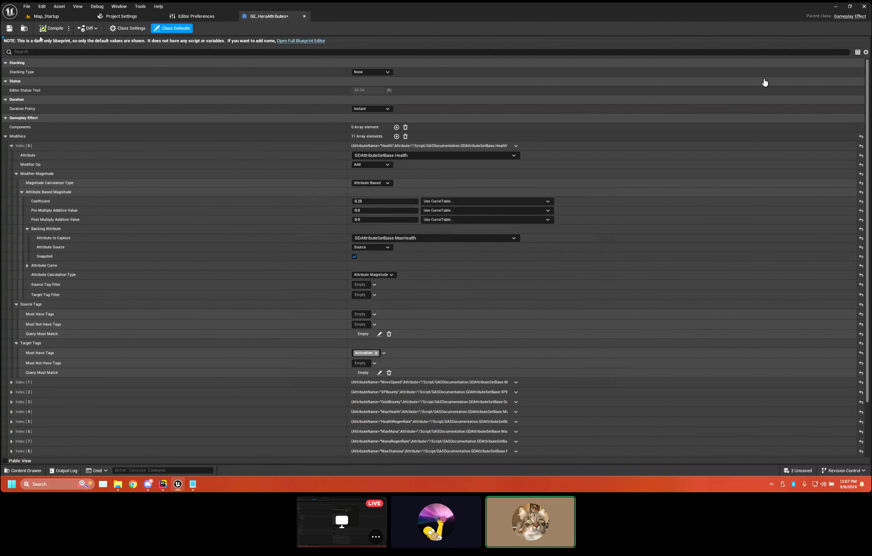
- Remove the Activation tag from the Target Tags' Must Have Tags after viewing its Fail sub-tags
{"action": "left_click", "coordinate": [365, 353]}
{"action": "left_click", "coordinate": [359, 235]}
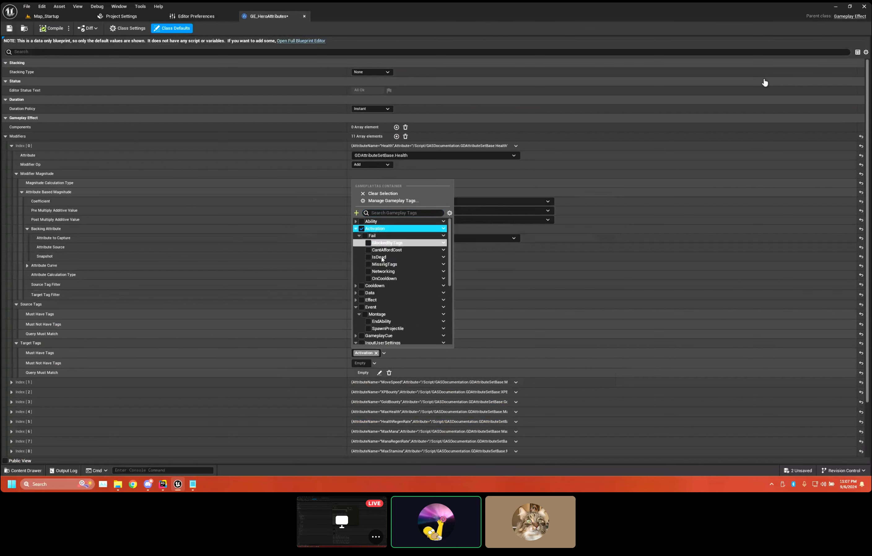
{"action": "left_click", "coordinate": [307, 360]}
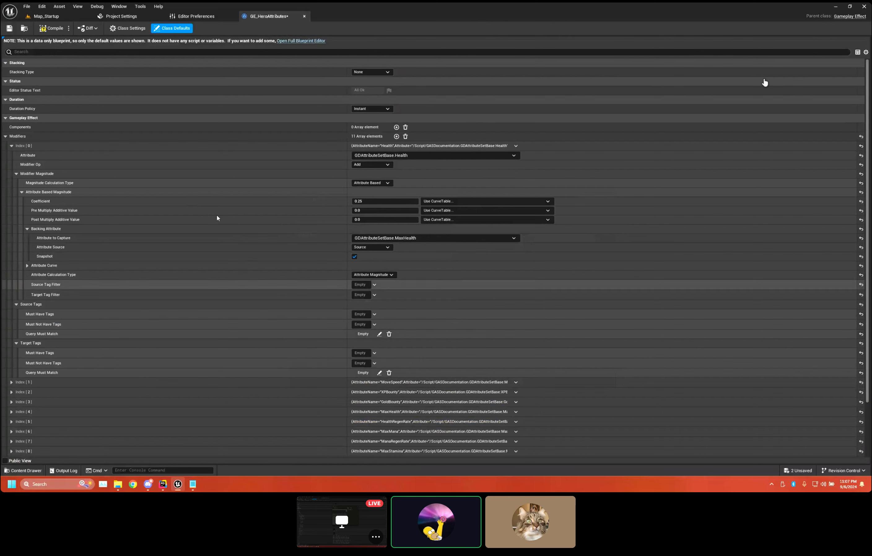
- Open the Gameplay Tag Manager from the project's GameplayTags settings, then resize and reposition its window
{"action": "left_click", "coordinate": [116, 19]}
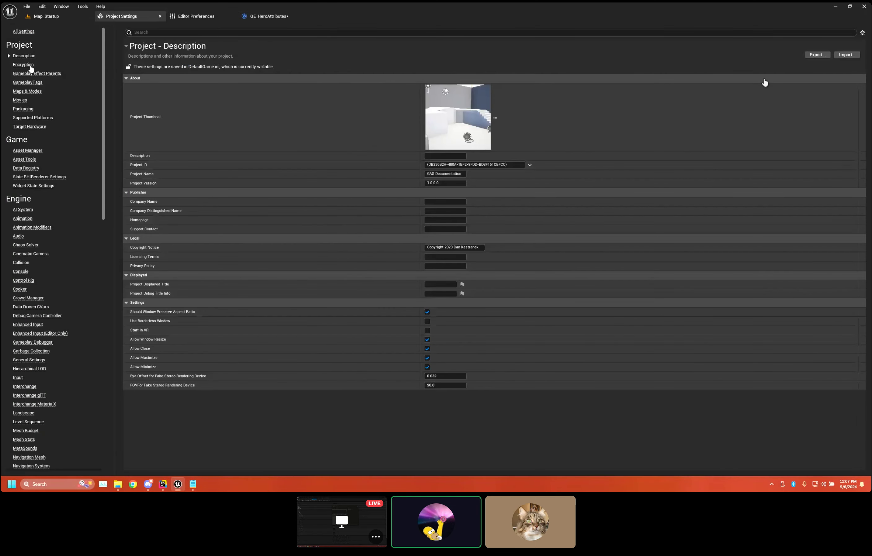
{"action": "left_click", "coordinate": [39, 81]}
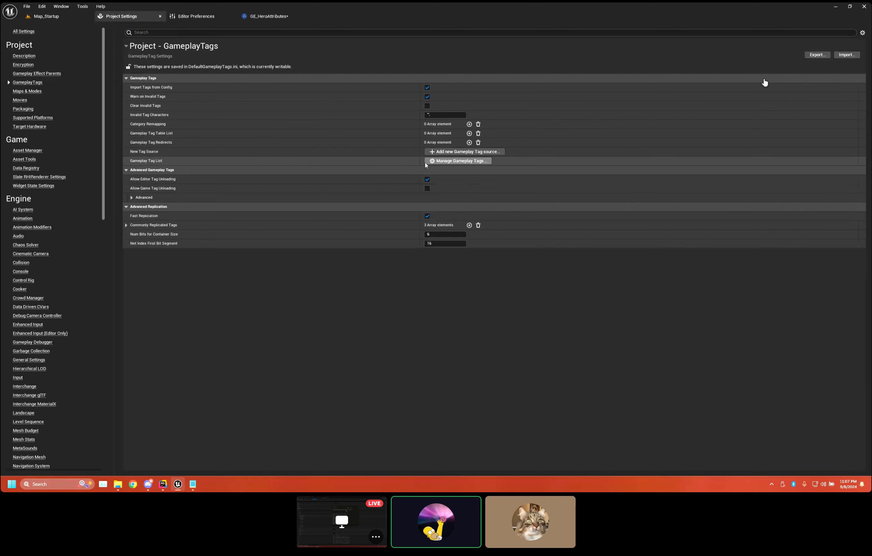
{"action": "left_click", "coordinate": [456, 161]}
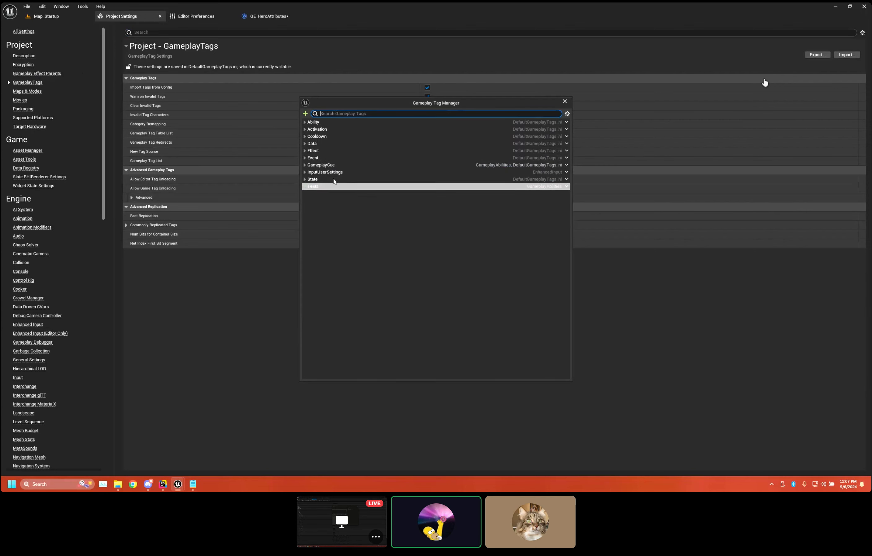
{"action": "left_click_drag", "start_coordinate": [572, 381], "coordinate": [625, 306]}
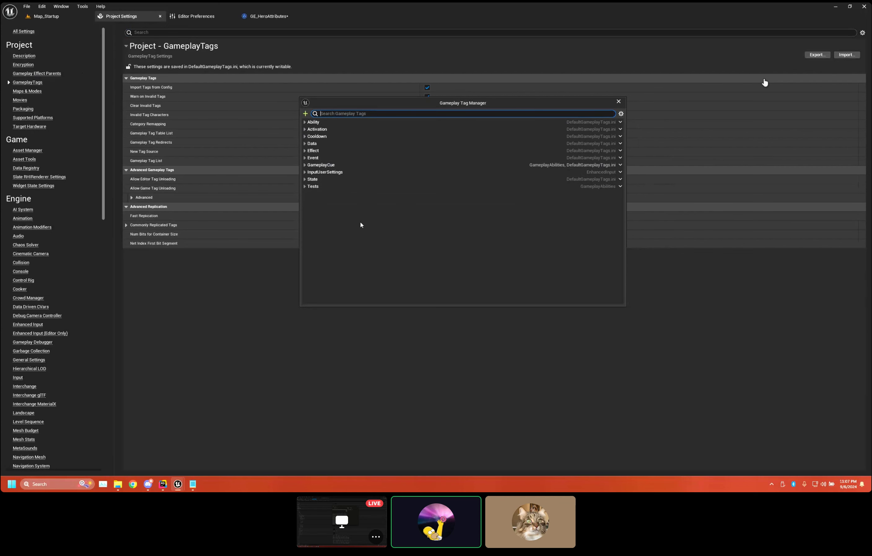
{"action": "left_click_drag", "start_coordinate": [330, 102], "coordinate": [351, 161]}
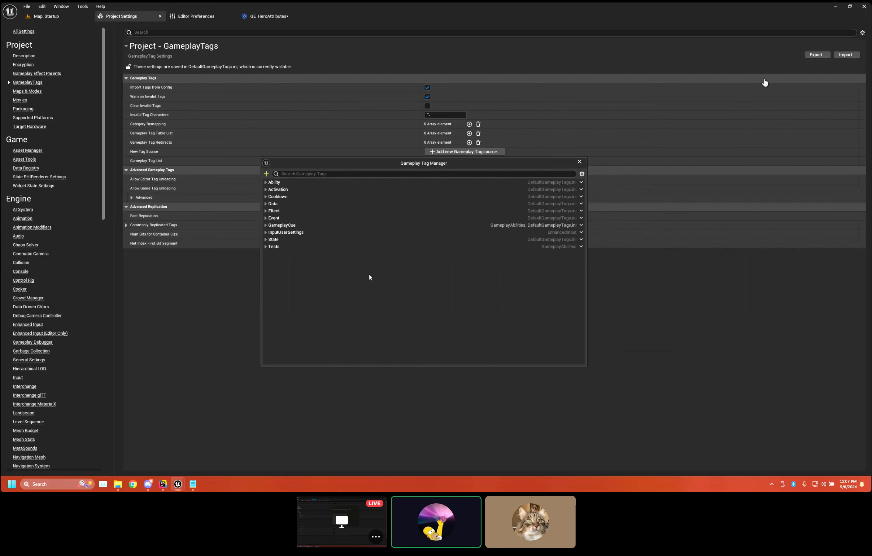
- Expand all tags in the Gameplay Tag Manager and review the full tag hierarchy
{"action": "left_click", "coordinate": [582, 174]}
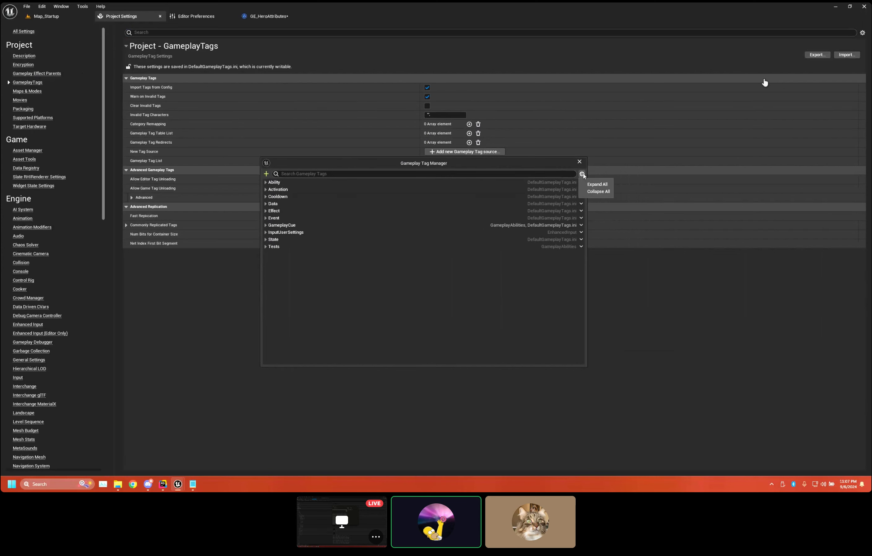
{"action": "left_click", "coordinate": [608, 191]}
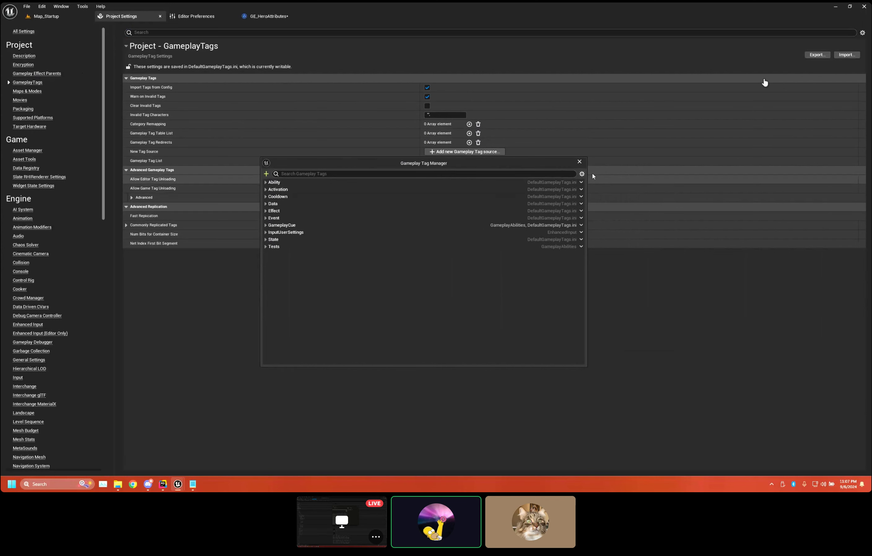
{"action": "left_click", "coordinate": [581, 174]}
{"action": "left_click", "coordinate": [597, 184]}
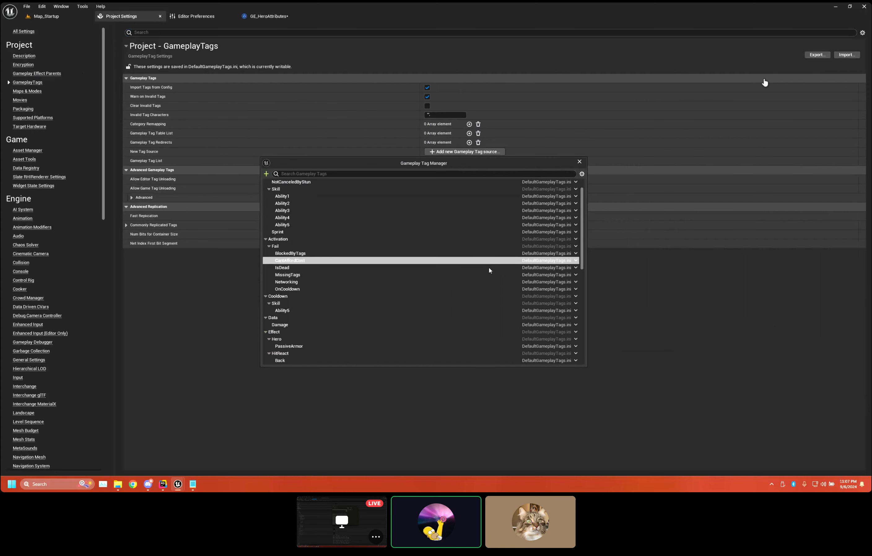
{"action": "scroll", "coordinate": [491, 265], "scroll_direction": "down", "scroll_amount": 1}
{"action": "scroll", "coordinate": [563, 260], "scroll_direction": "up", "scroll_amount": 1}
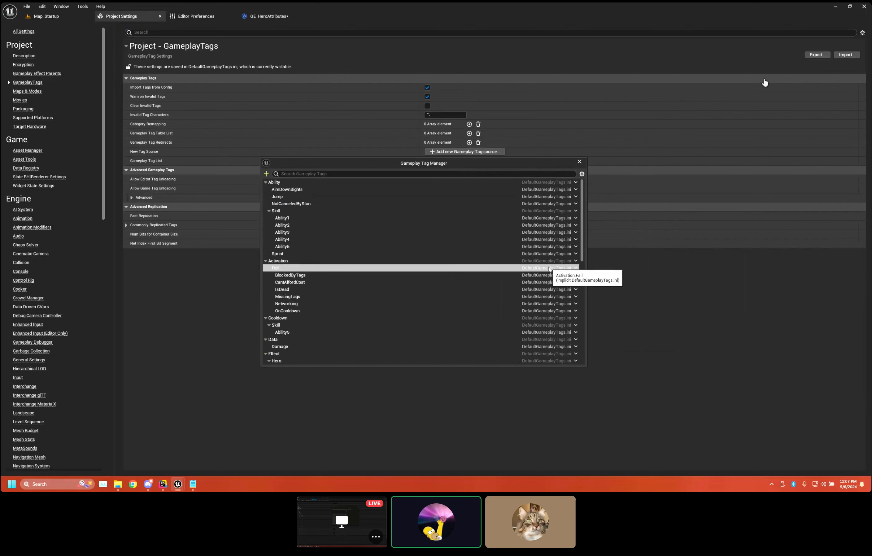
- Inspect the new-tag form with DefaultGameplayTags.ini as the source, and close the manager without adding a tag
{"action": "left_click", "coordinate": [267, 173]}
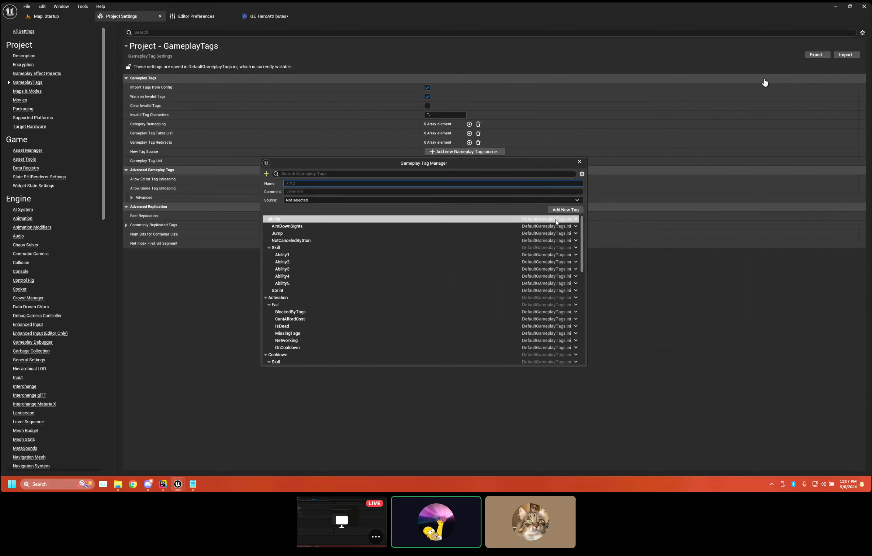
{"action": "left_click", "coordinate": [330, 200]}
{"action": "left_click", "coordinate": [313, 206]}
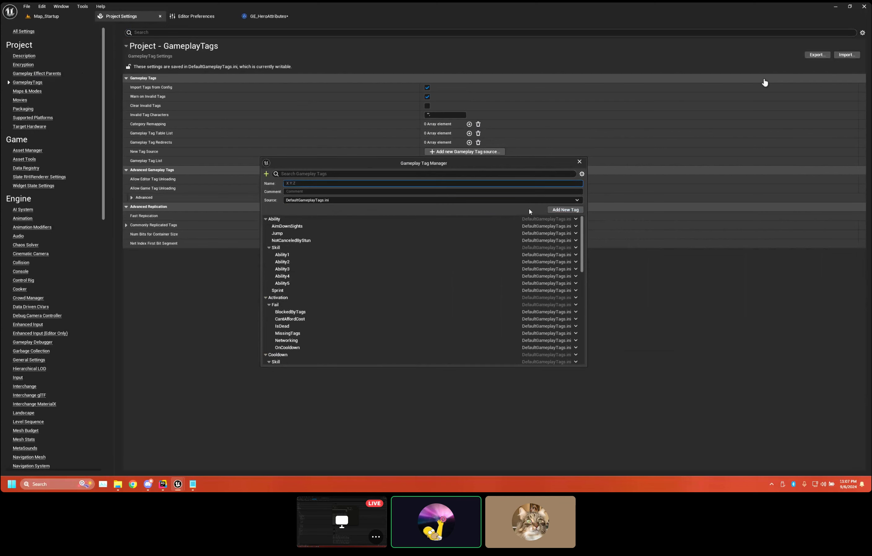
{"action": "left_click", "coordinate": [580, 162]}
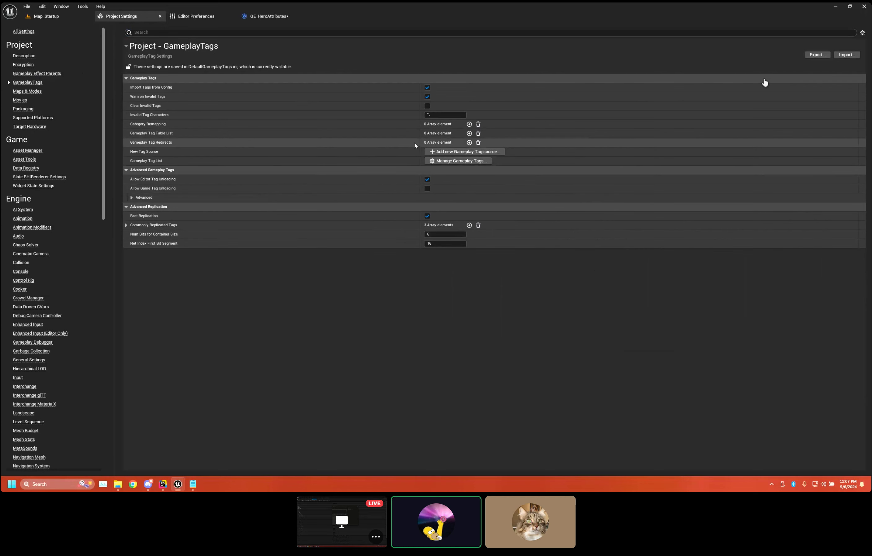
- Check the dialog for adding a gameplay tag source, then reopen the tag manager and view the new-tag source options
{"action": "left_click", "coordinate": [461, 152]}
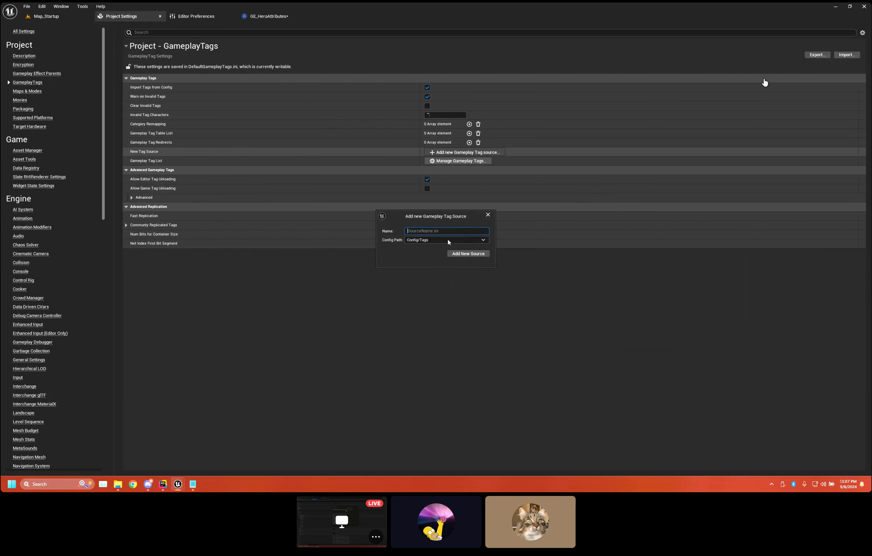
{"action": "left_click", "coordinate": [488, 215]}
{"action": "left_click", "coordinate": [456, 162]}
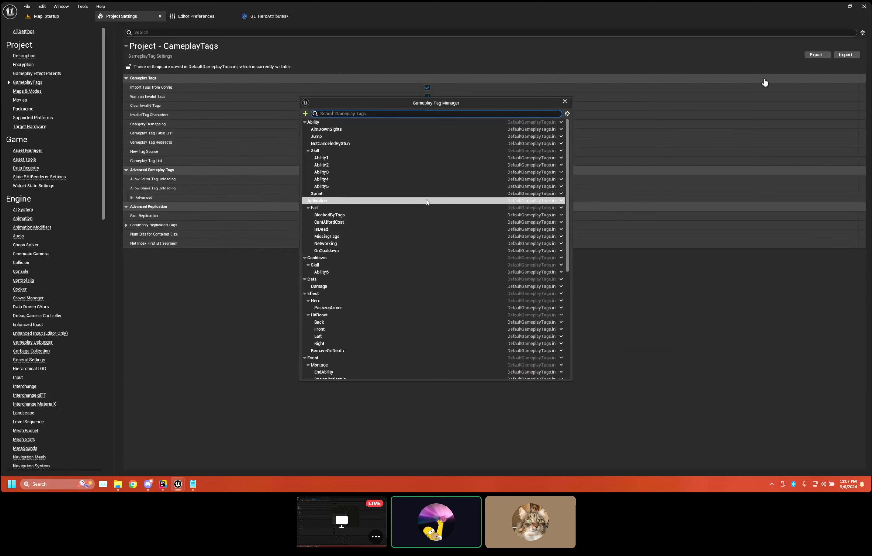
{"action": "left_click", "coordinate": [305, 114]}
{"action": "left_click", "coordinate": [346, 140]}
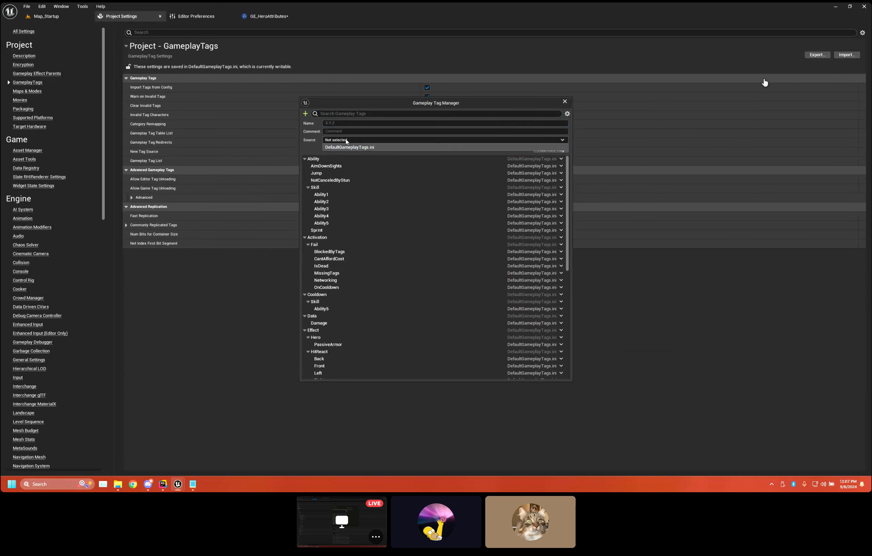
{"action": "left_click", "coordinate": [319, 146]}
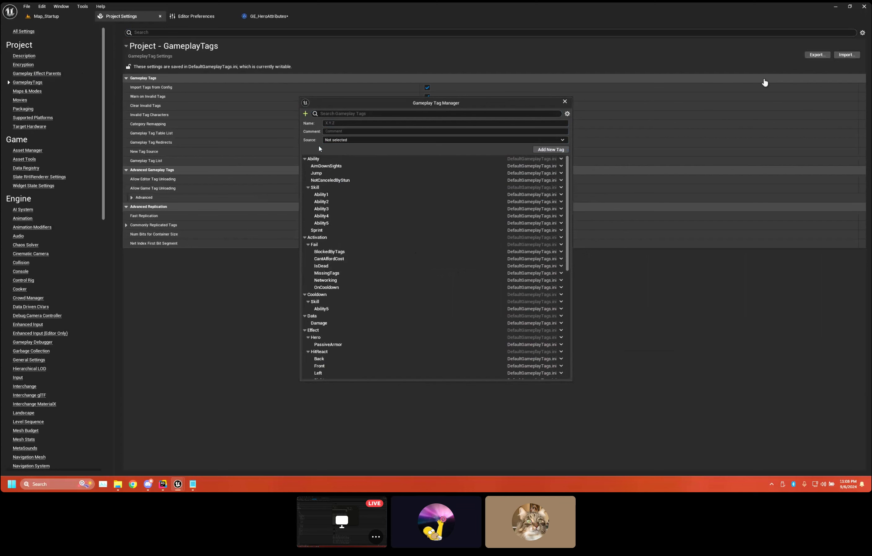
- Close the Gameplay Tag Manager and open DefaultGameplayTags.ini from the GASDocumentation_5_4 project's Config folder in Notepad
{"action": "left_click", "coordinate": [564, 102]}
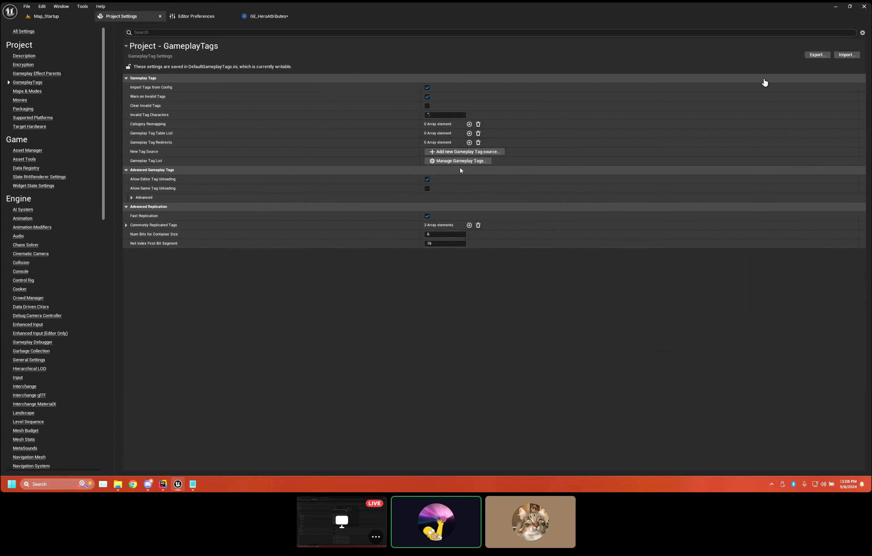
{"action": "left_click", "coordinate": [118, 484]}
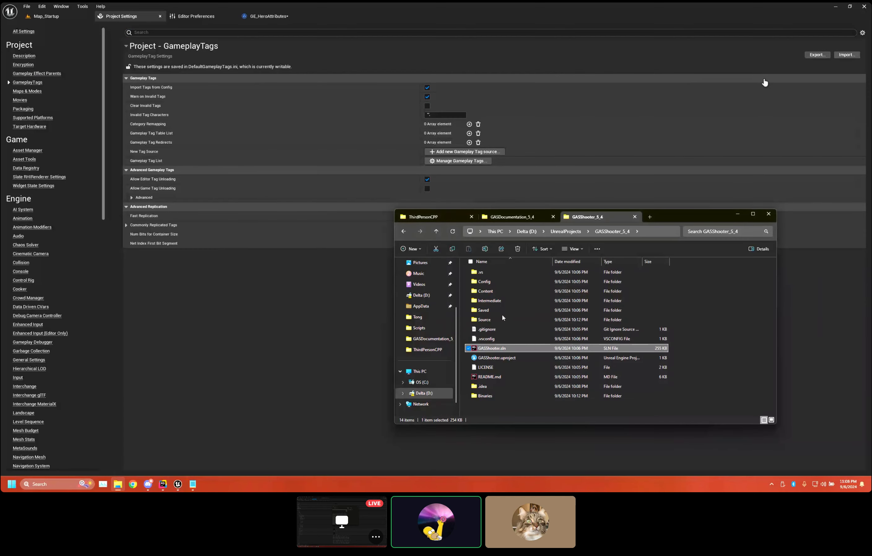
{"action": "left_click", "coordinate": [502, 218]}
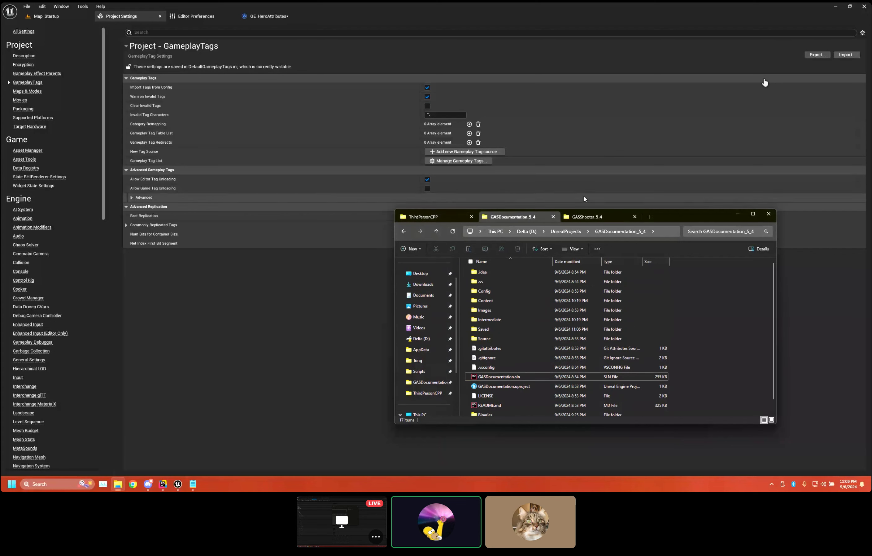
{"action": "double_click", "coordinate": [650, 293]}
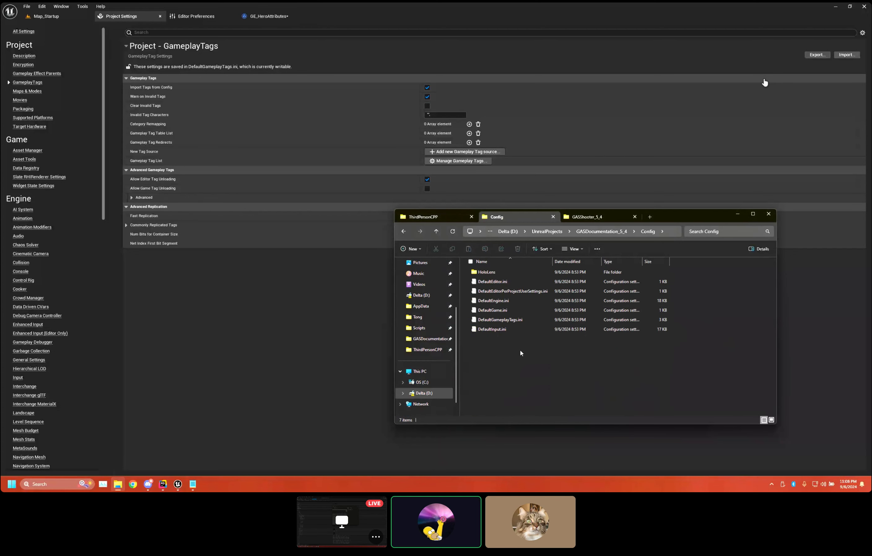
{"action": "left_click", "coordinate": [522, 319]}
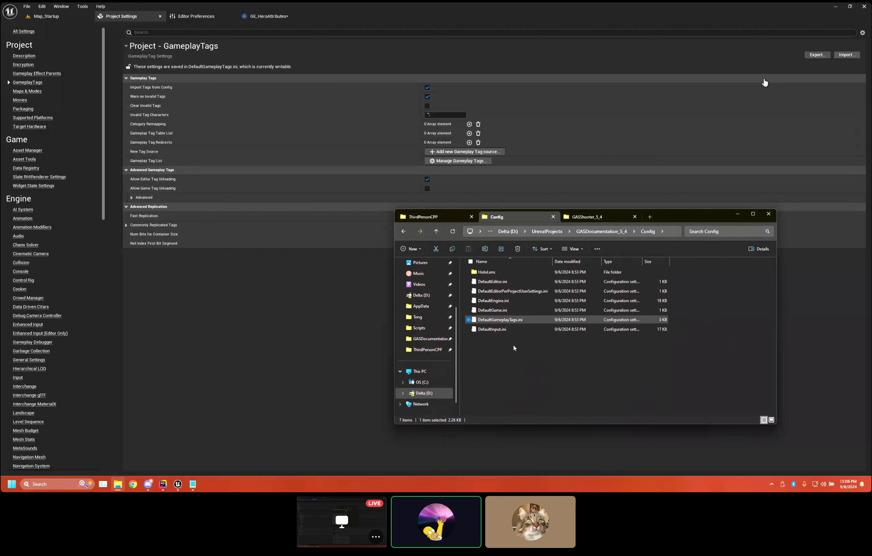
{"action": "key", "text": "shift+F10"}
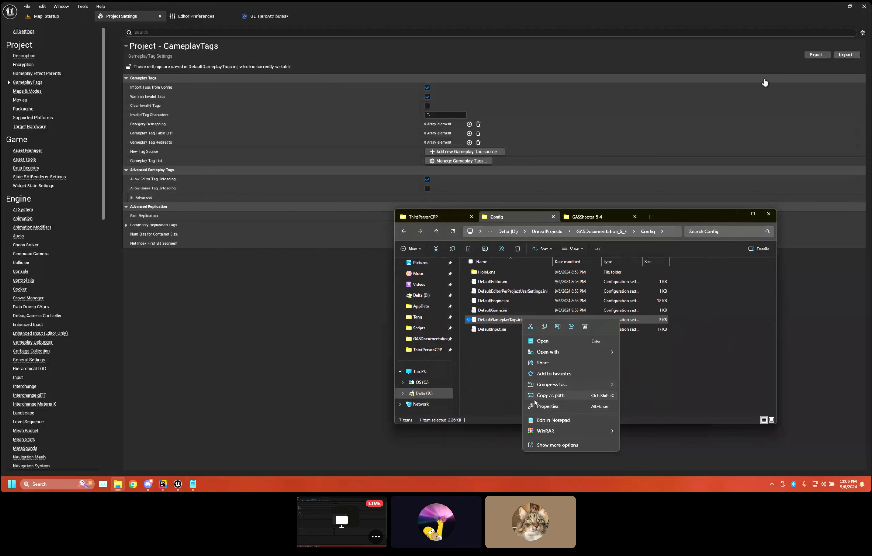
{"action": "left_click", "coordinate": [551, 420]}
- Review the GameplayTagList entries and the GameplayTagsSettings section throughout DefaultGameplayTags.ini
{"action": "scroll", "coordinate": [360, 279], "scroll_direction": "down", "scroll_amount": 5}
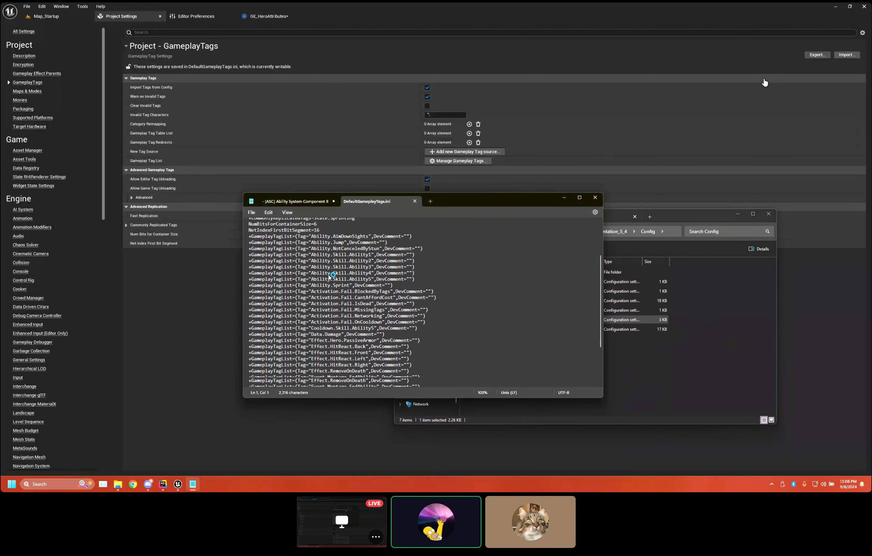
{"action": "left_click_drag", "start_coordinate": [248, 308], "coordinate": [419, 339]}
{"action": "left_click", "coordinate": [408, 334]}
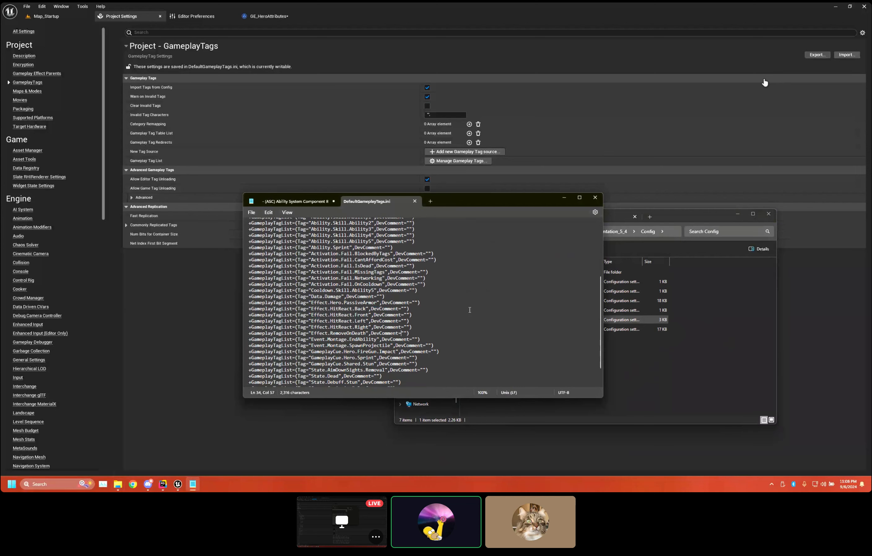
{"action": "scroll", "coordinate": [464, 312], "scroll_direction": "up", "scroll_amount": 4}
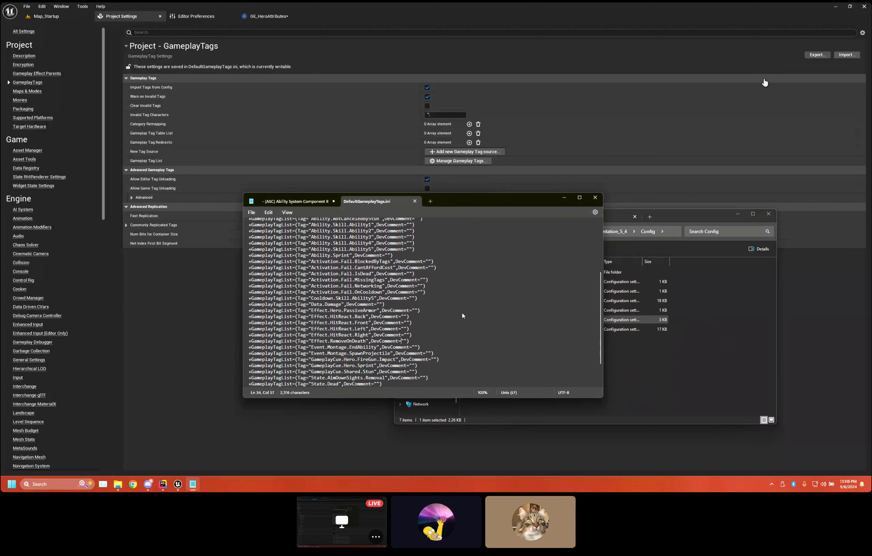
{"action": "scroll", "coordinate": [462, 312], "scroll_direction": "down", "scroll_amount": 5}
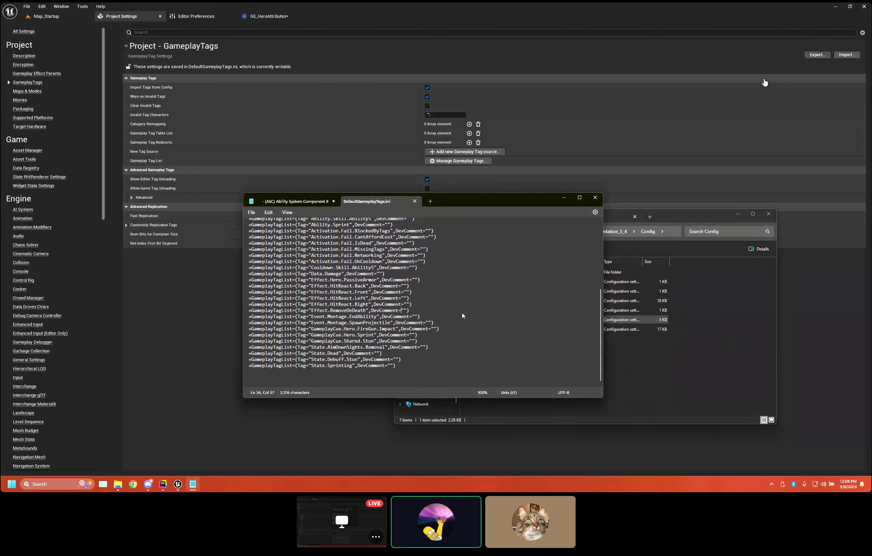
{"action": "scroll", "coordinate": [428, 323], "scroll_direction": "up", "scroll_amount": 6}
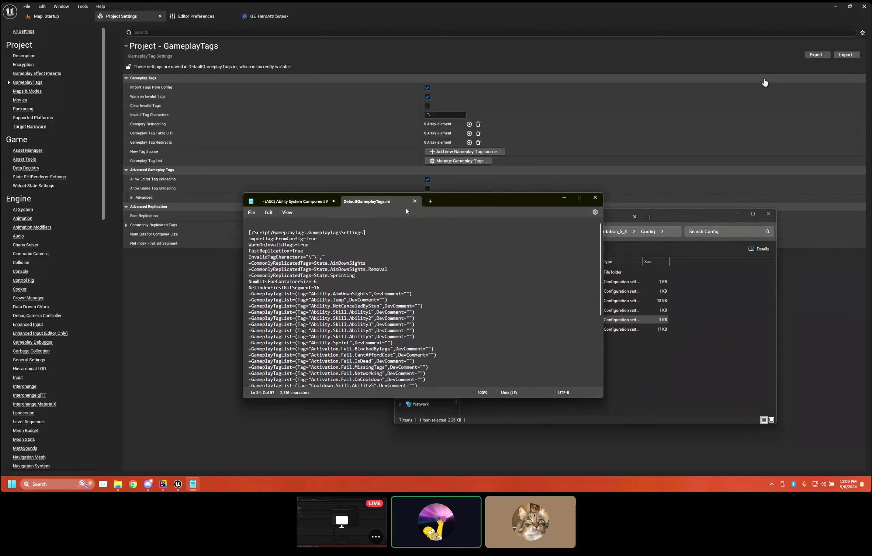
- Close DefaultGameplayTags.ini in Notepad, then switch back to Unreal Editor and recheck the tag list in the Gameplay Tag Manager
{"action": "left_click", "coordinate": [414, 200]}
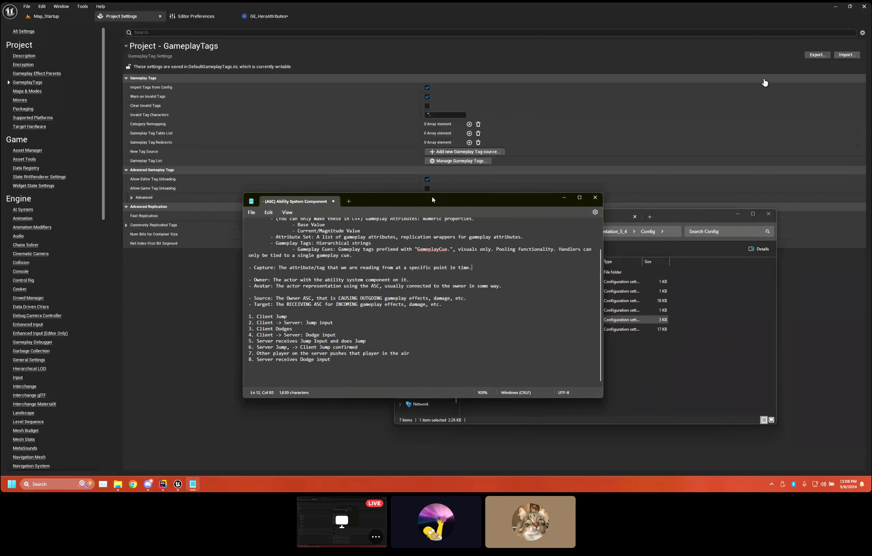
{"action": "left_click", "coordinate": [564, 198]}
{"action": "left_click", "coordinate": [604, 230]}
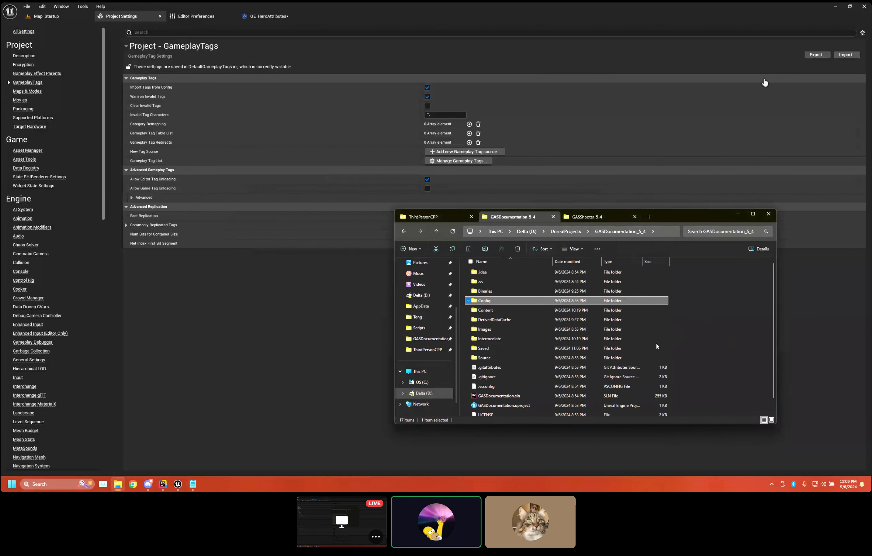
{"action": "left_click", "coordinate": [703, 374]}
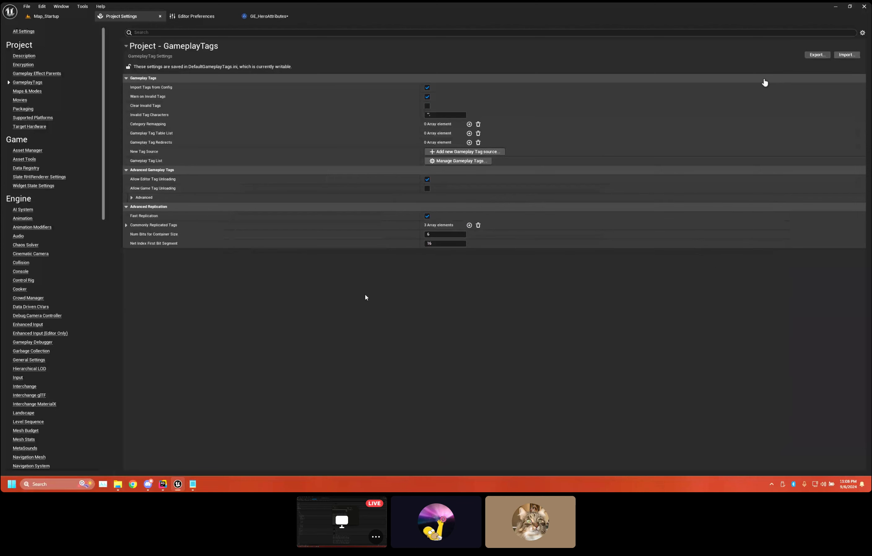
{"action": "left_click", "coordinate": [476, 161]}
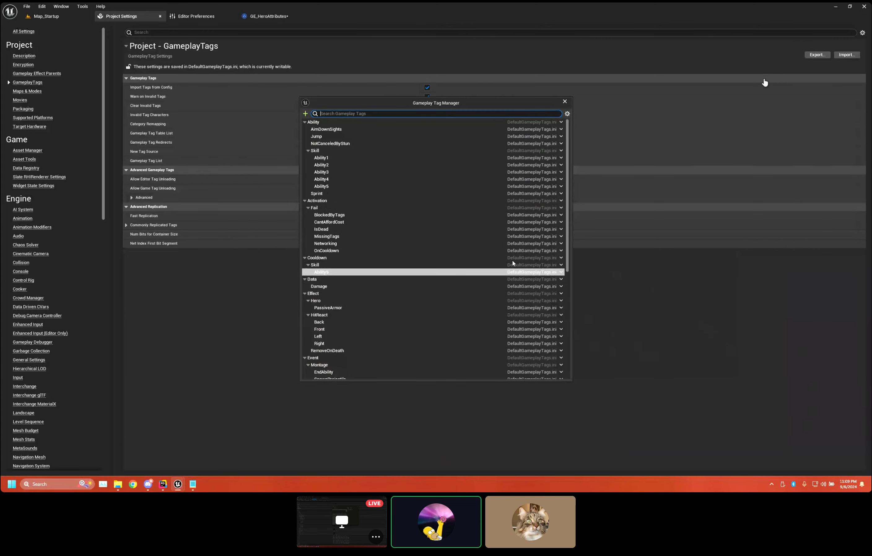
{"action": "left_click", "coordinate": [565, 101]}
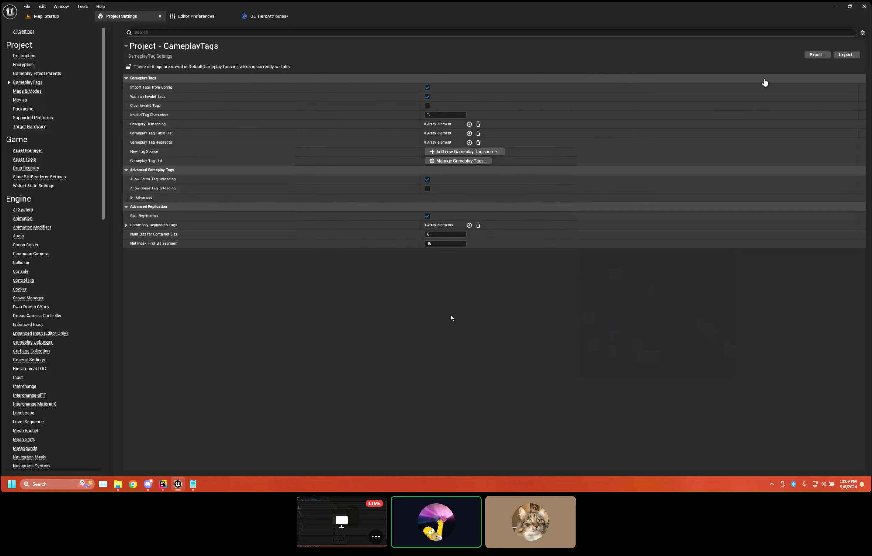
- Expand the Advanced subsection of the Advanced Gameplay Tags settings and the Commonly Replicated Tags array to examine their entries
{"action": "left_click", "coordinate": [155, 196]}
{"action": "left_click", "coordinate": [154, 197]}
{"action": "left_click", "coordinate": [154, 197]}
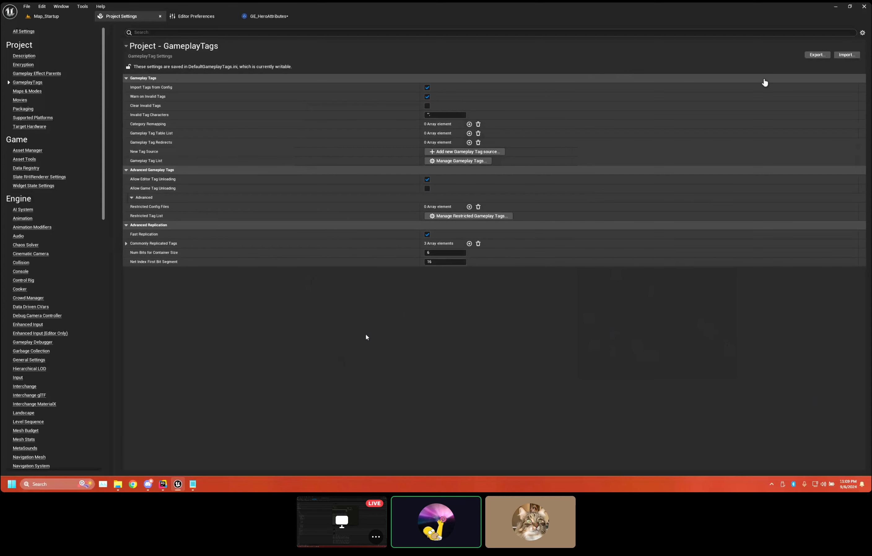
{"action": "mouse_move", "coordinate": [153, 236]}
{"action": "left_click", "coordinate": [172, 243]}
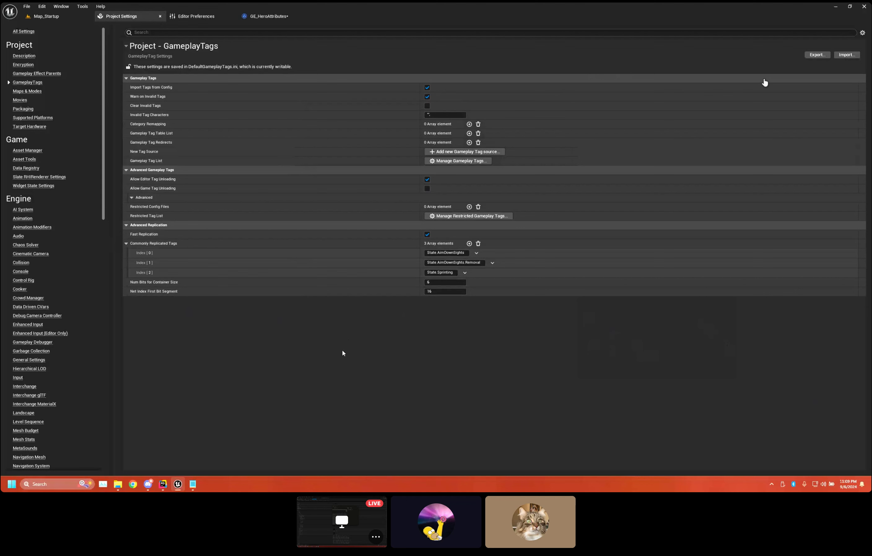